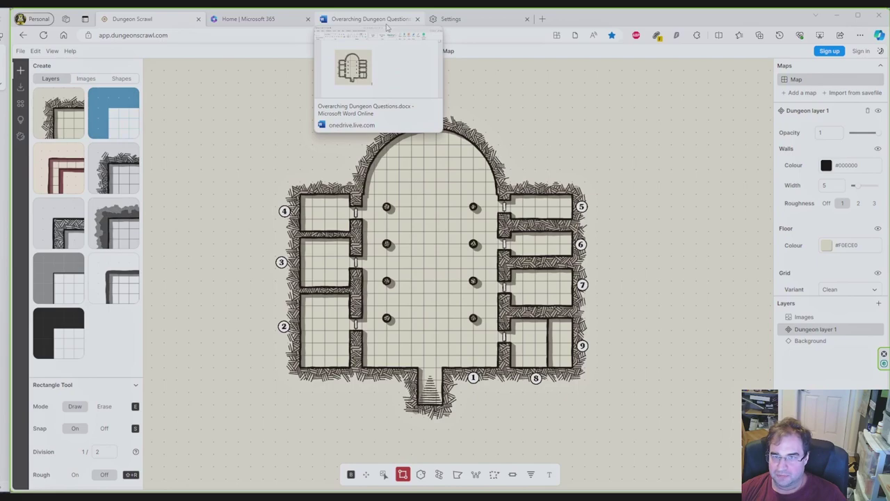
# In the Word document, start a list below the map image with '1. Great Hall'.
pyautogui.click(387, 27)
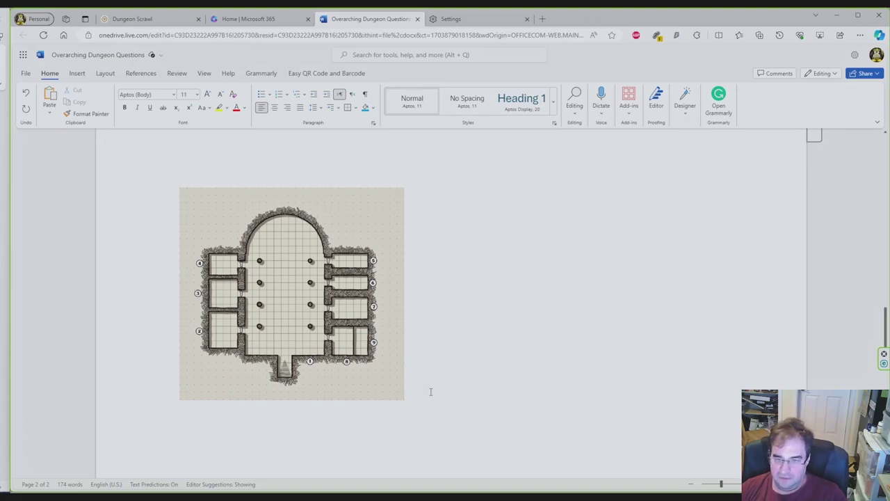
pyautogui.click(431, 391)
pyautogui.press('Return')
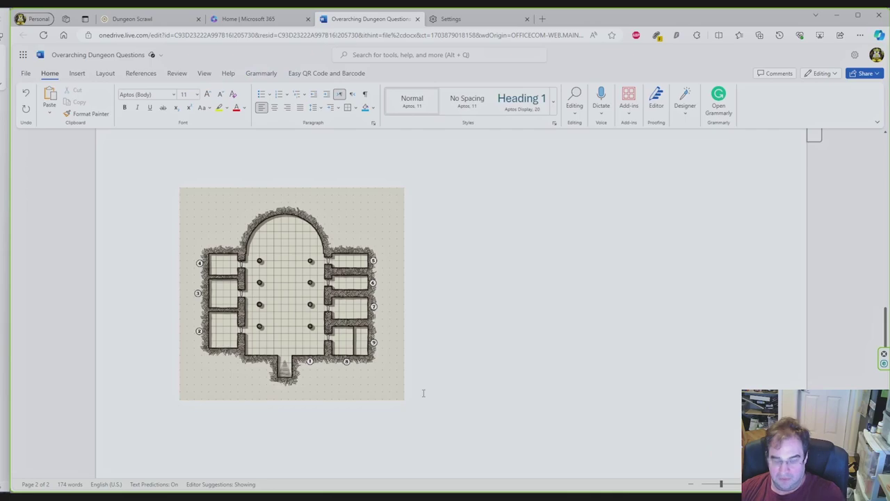
pyautogui.write('1. Gr')
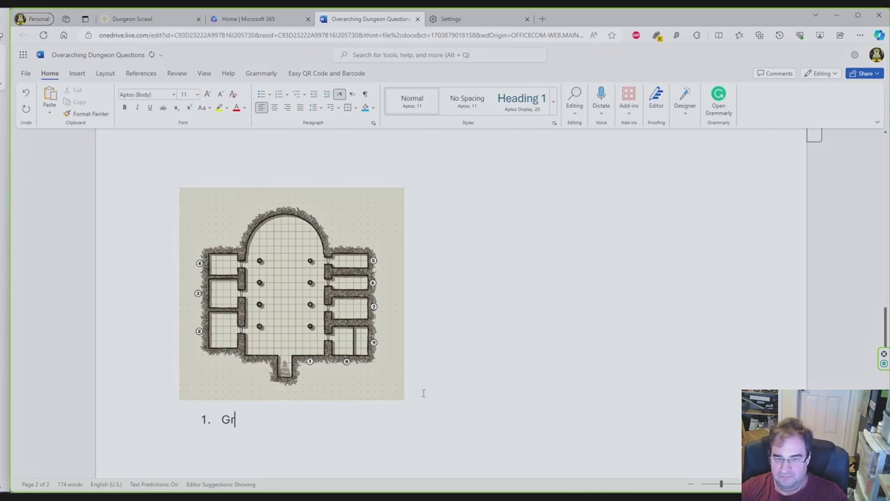
pyautogui.write('eat Hall')
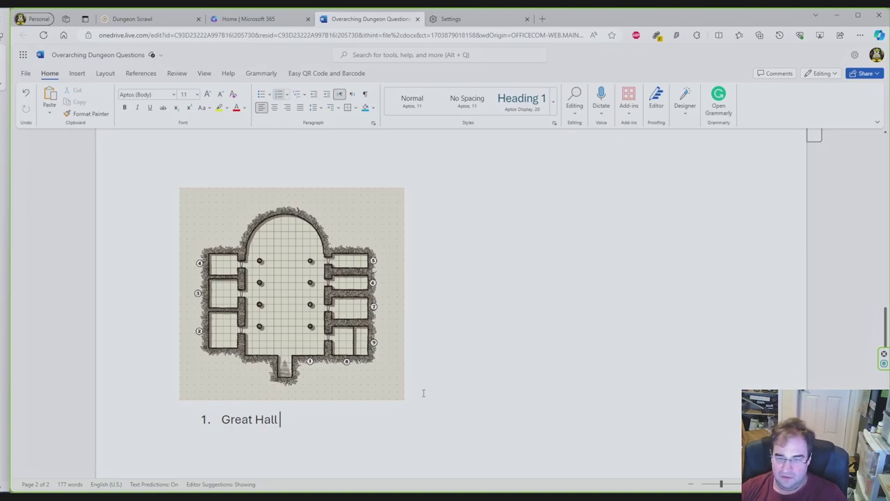
# Add indented sub-items 'Altar' and 'Pews, benches' under Great Hall.
pyautogui.press('Return')
pyautogui.press('Tab')
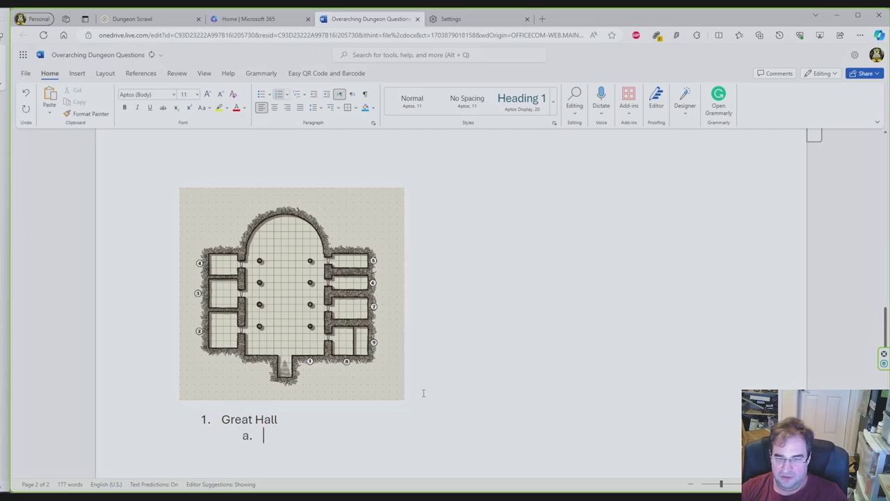
pyautogui.write('Altar')
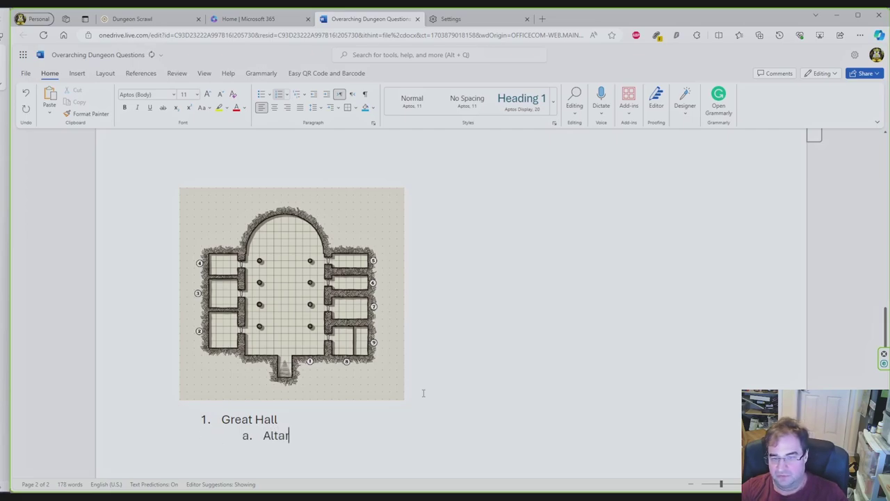
pyautogui.press('Return')
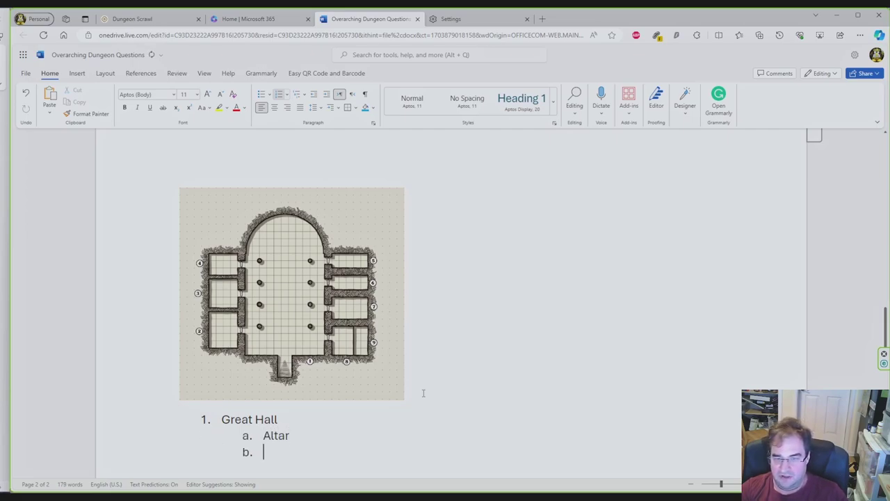
pyautogui.write('Pew')
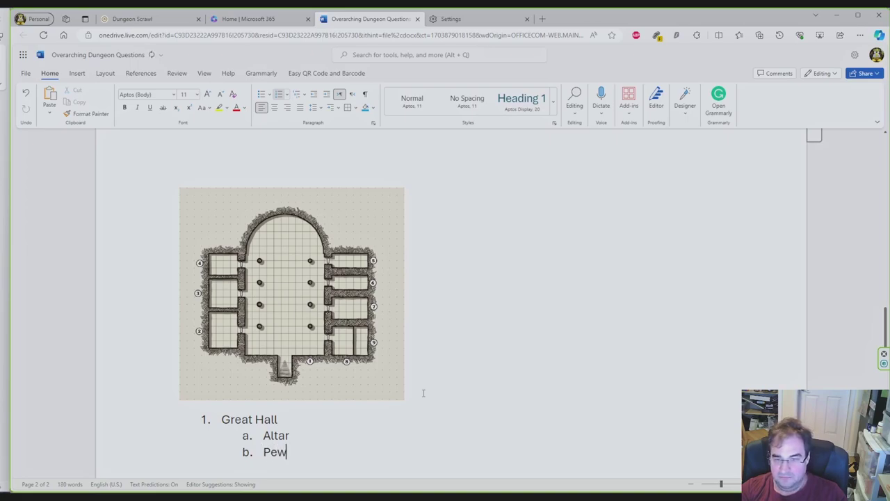
pyautogui.write('s, be')
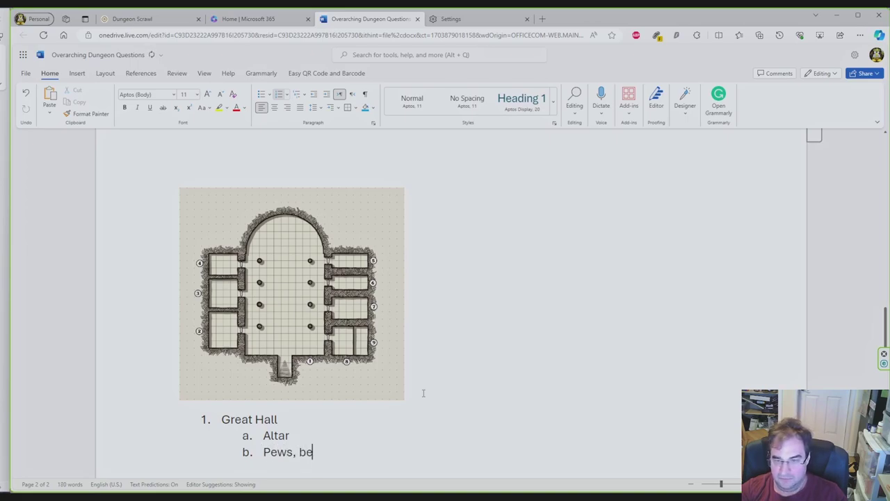
pyautogui.write('nches')
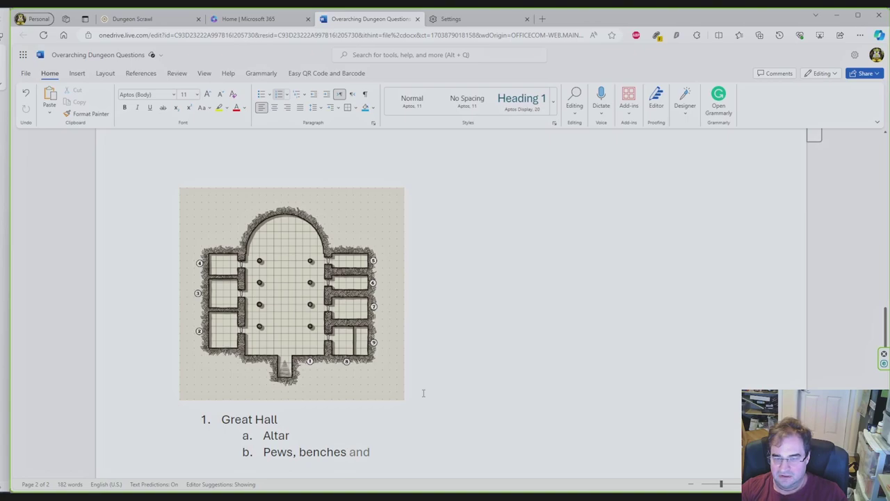
# Add 'Statues' as sub-item c. under Great Hall and begin another line.
pyautogui.press('Return')
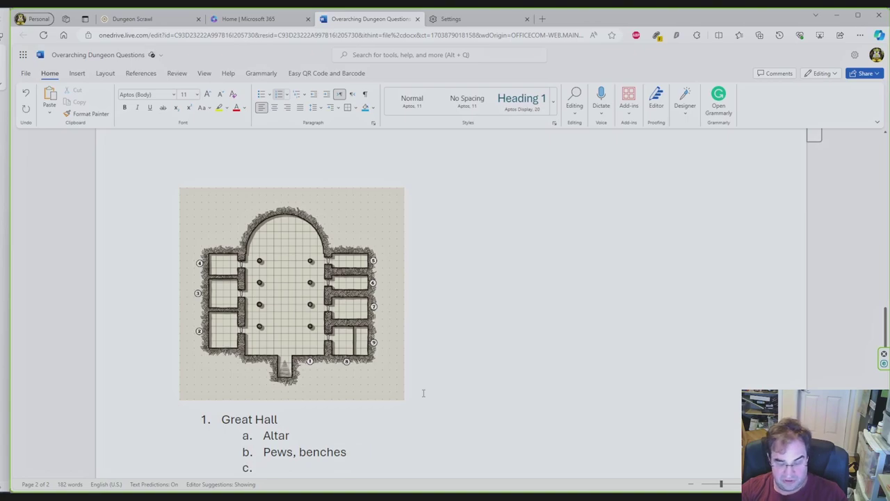
pyautogui.write('Statues')
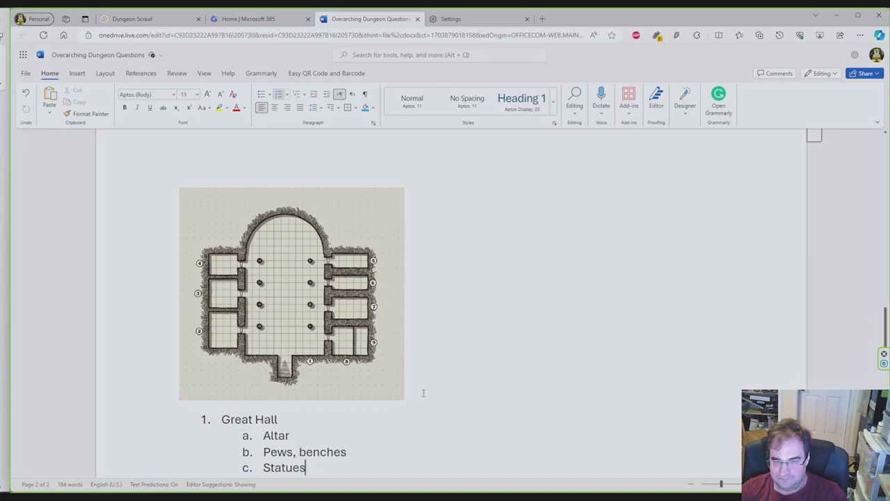
pyautogui.press('Return')
pyautogui.press('Return')
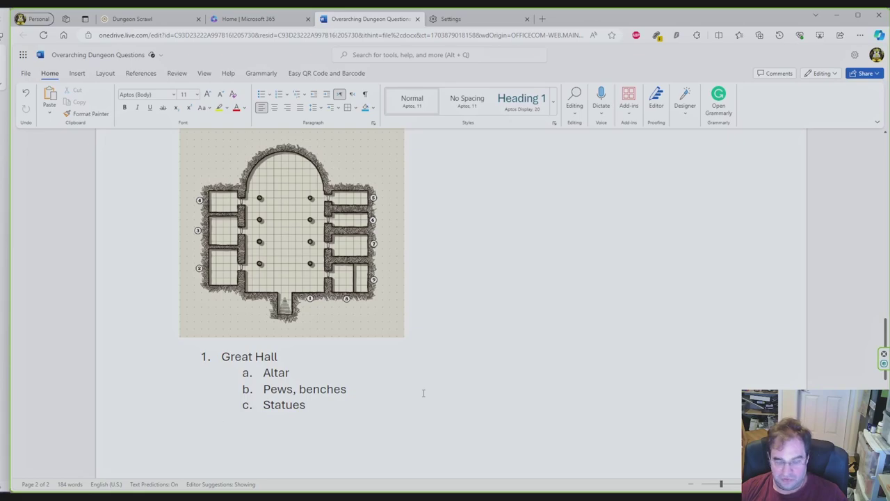
# Add room '2. Dormitory' with its first indented furnishing 'a. Beds', fixing typos.
pyautogui.write('2.')
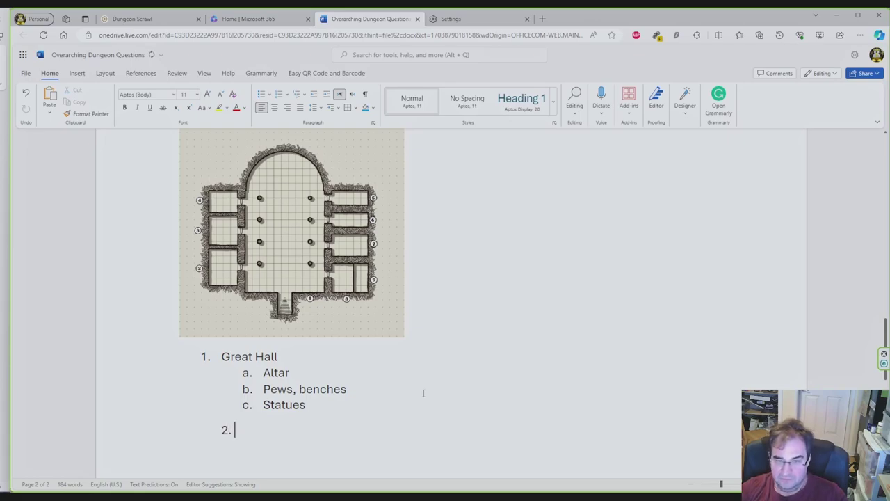
pyautogui.write(' Dormi')
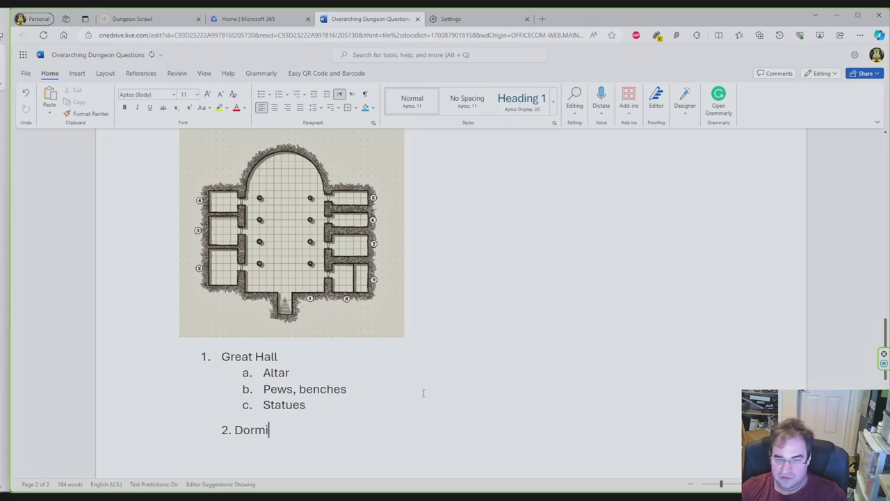
pyautogui.press('BackSpace')
pyautogui.press('BackSpace')
pyautogui.write('mitory')
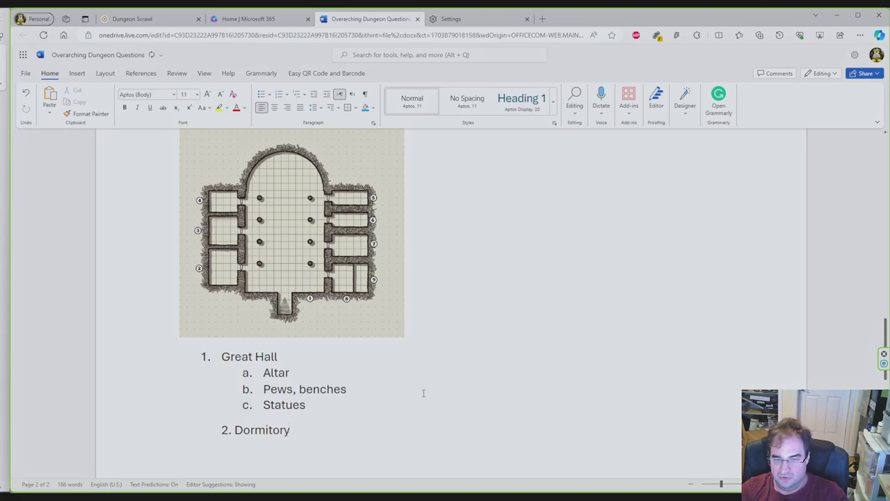
pyautogui.press('Return')
pyautogui.press('Tab')
pyautogui.press('Tab')
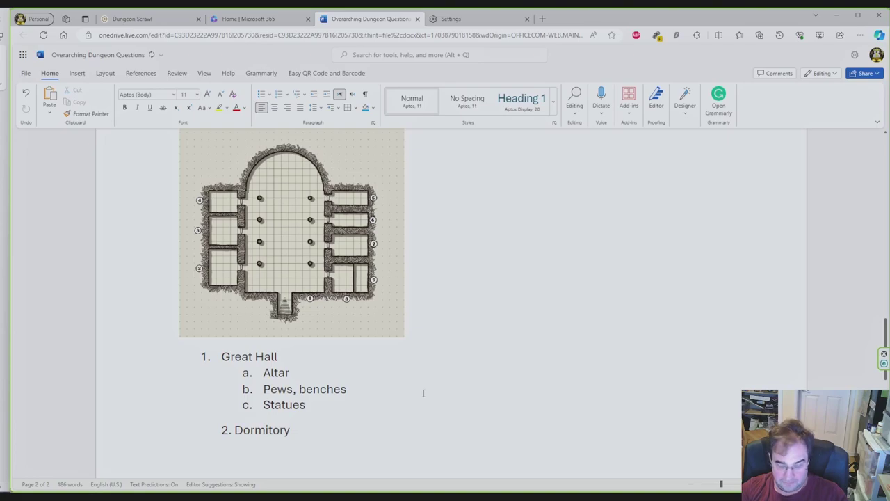
pyautogui.write('z.')
pyautogui.press('BackSpace')
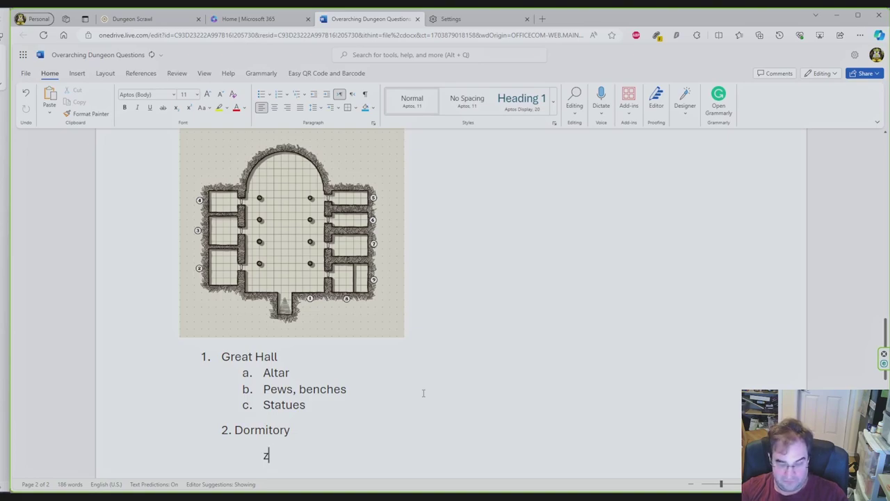
pyautogui.press('BackSpace')
pyautogui.write('a. ')
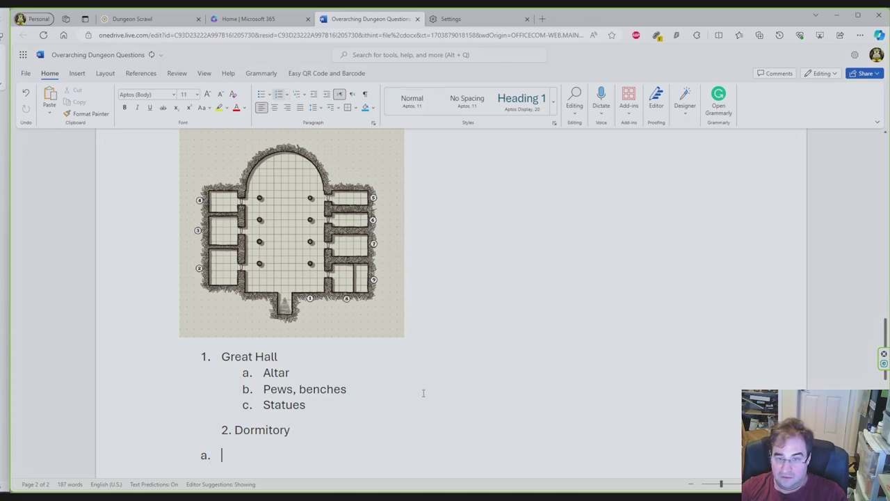
pyautogui.write('bedsbbbh')
pyautogui.press('BackSpace')
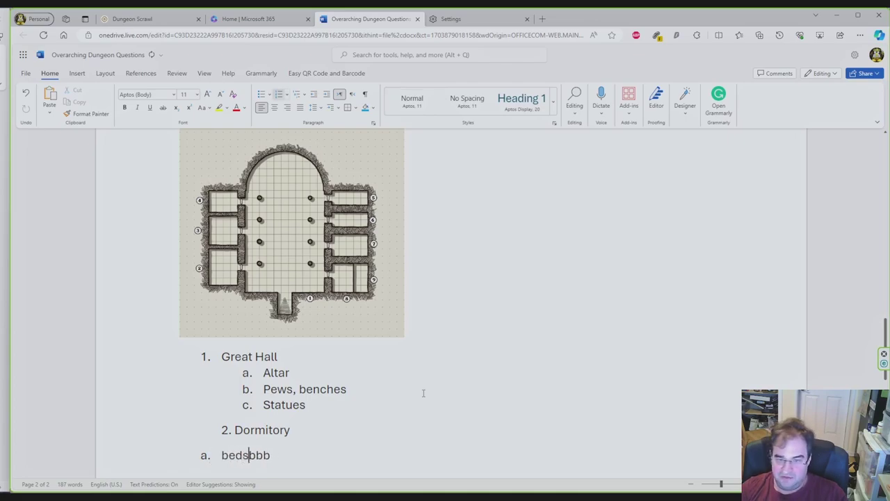
pyautogui.press('BackSpace')
pyautogui.press('BackSpace')
pyautogui.press('BackSpace')
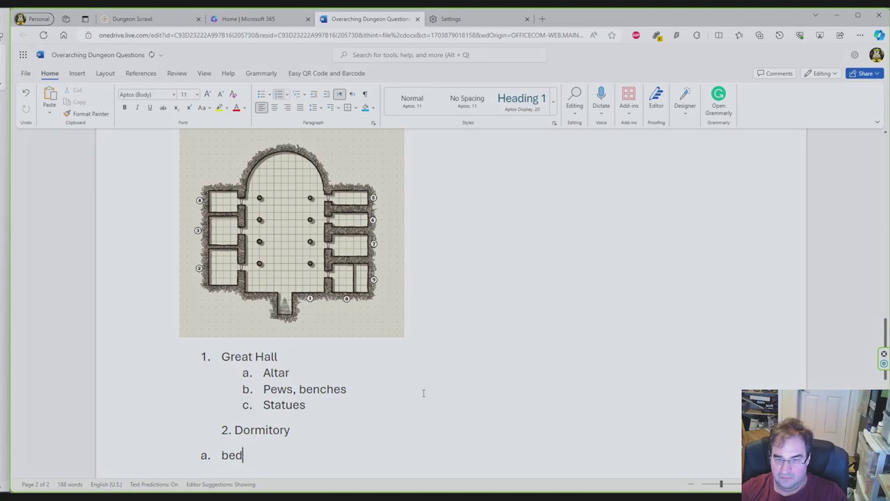
pyautogui.write('Beds')
# Add Footlockers and Cabinets under Dormitory, then end the list on an empty line.
pyautogui.press('Return')
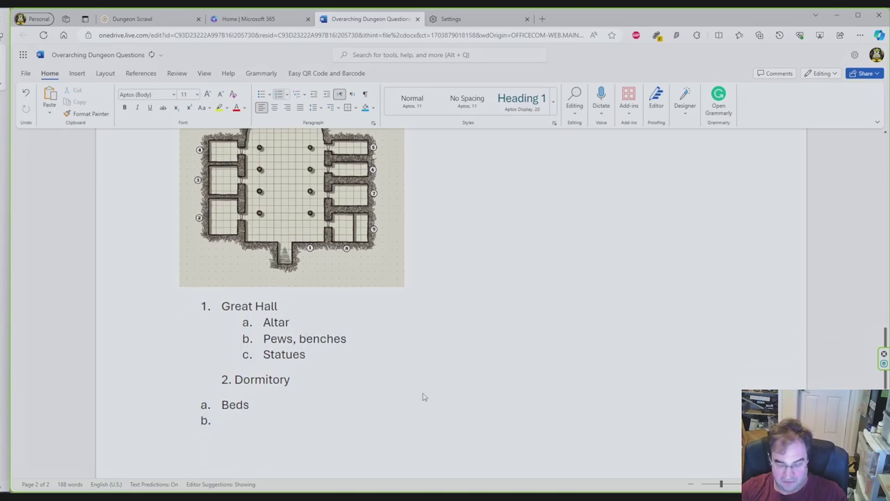
pyautogui.write('footlo9dffffffff')
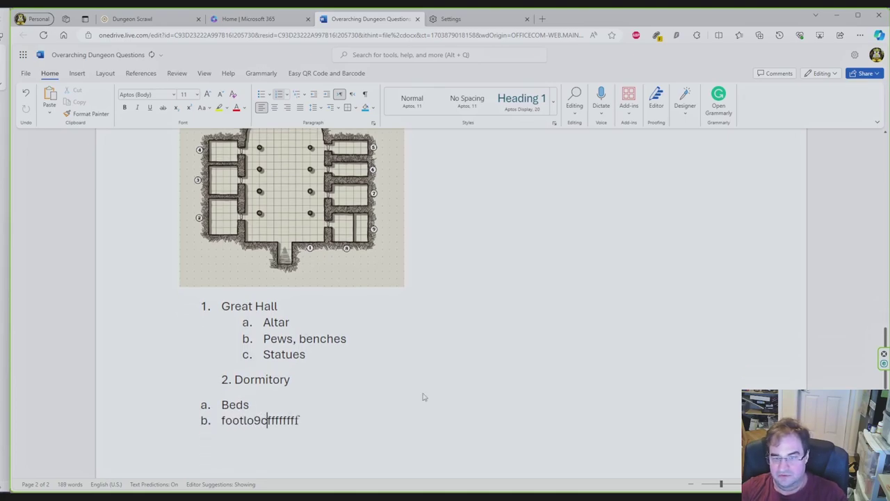
pyautogui.press('BackSpace')
pyautogui.press('BackSpace')
pyautogui.write('ckers')
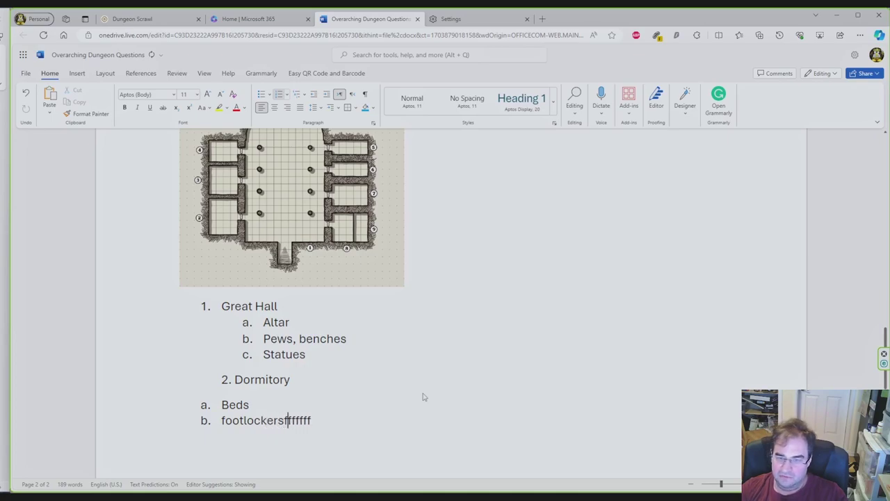
pyautogui.press('Right')
pyautogui.press('Right')
pyautogui.press('Right')
pyautogui.press('BackSpace')
pyautogui.press('BackSpace')
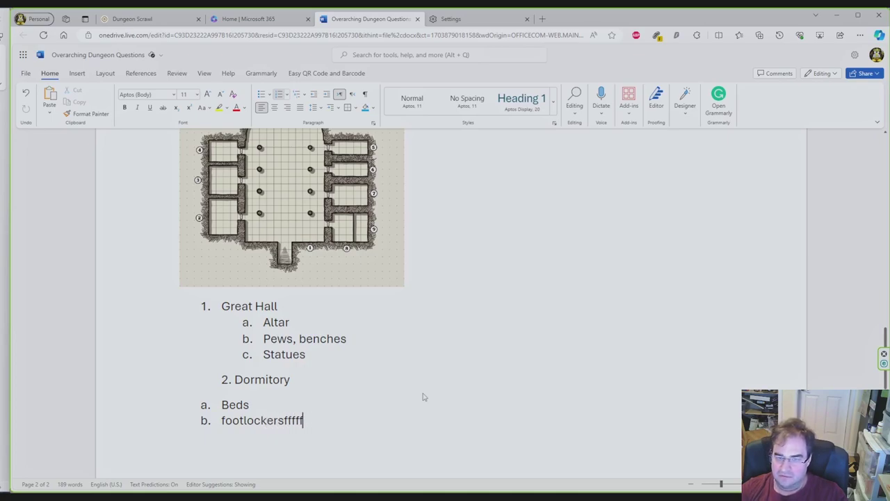
pyautogui.press('BackSpace')
pyautogui.press('BackSpace')
pyautogui.press('BackSpace')
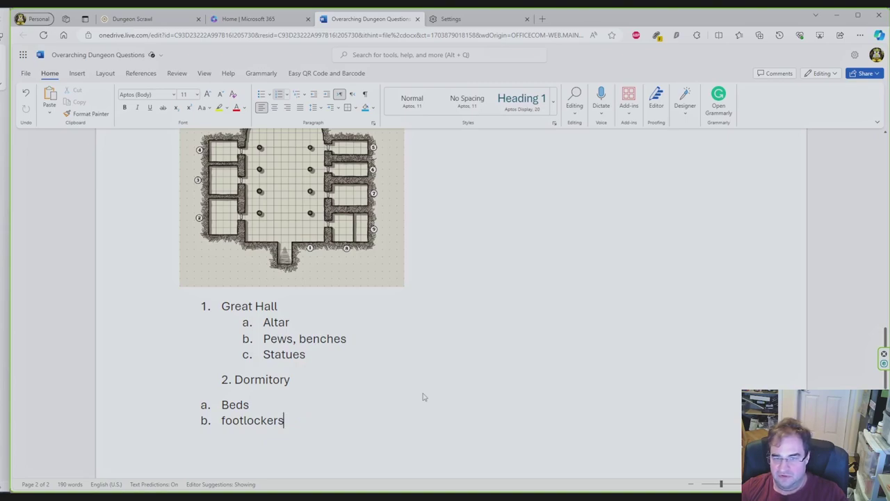
pyautogui.press('Return')
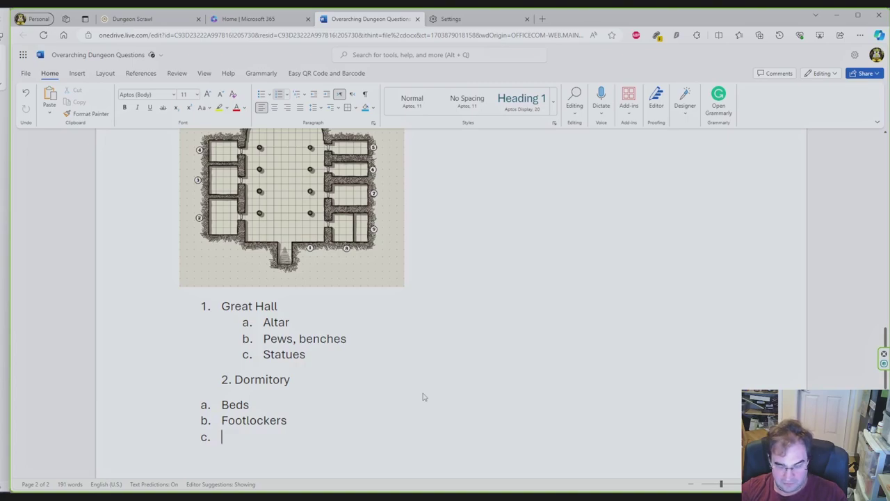
pyautogui.write('cabinetc')
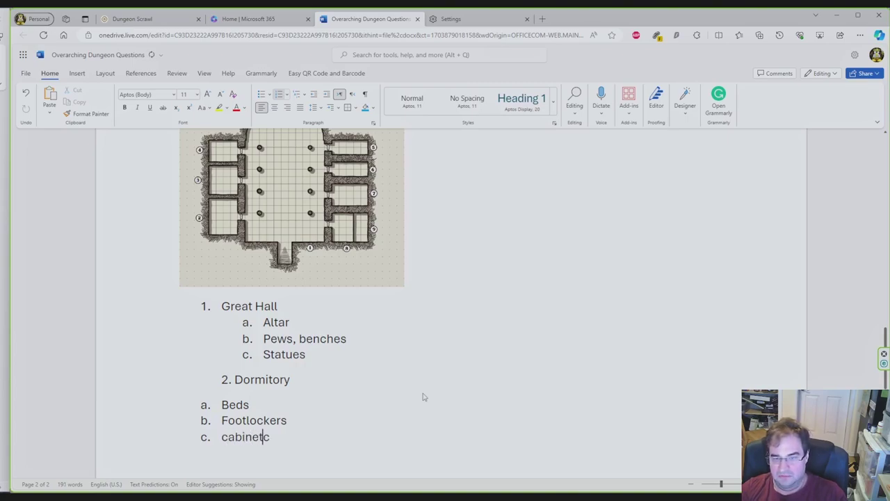
pyautogui.write('s')
pyautogui.press('End')
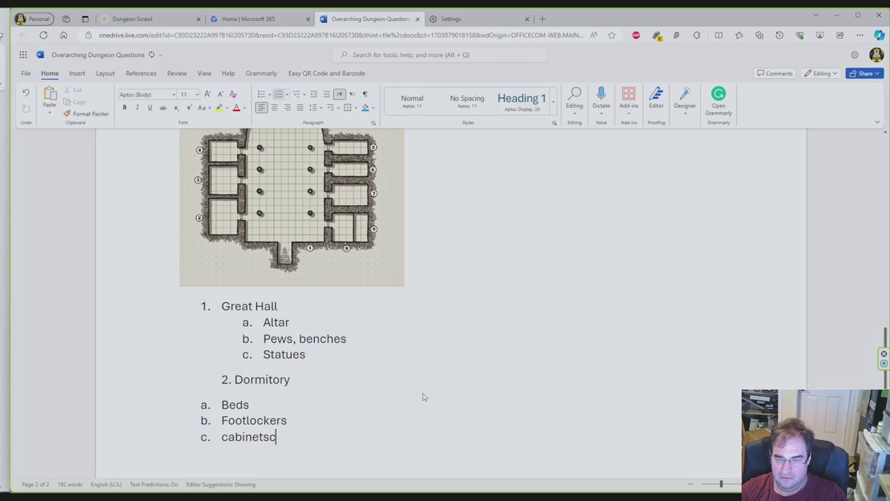
pyautogui.press('BackSpace')
pyautogui.press('Return')
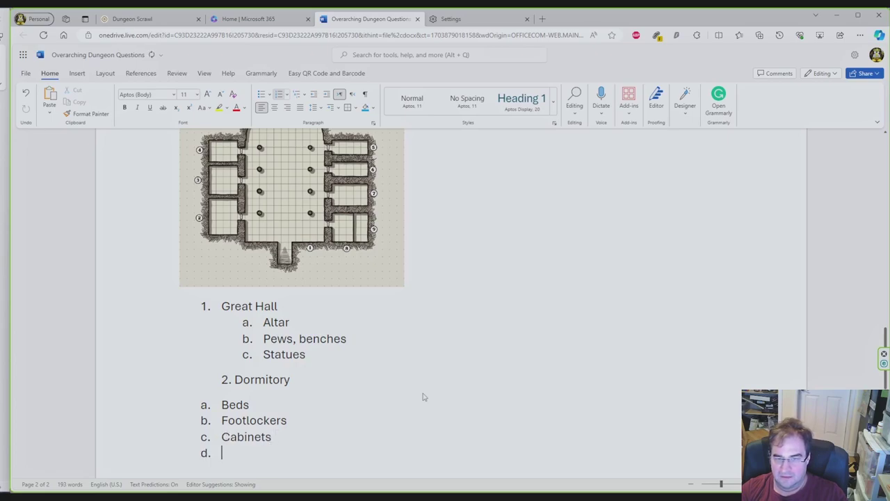
pyautogui.press('Return')
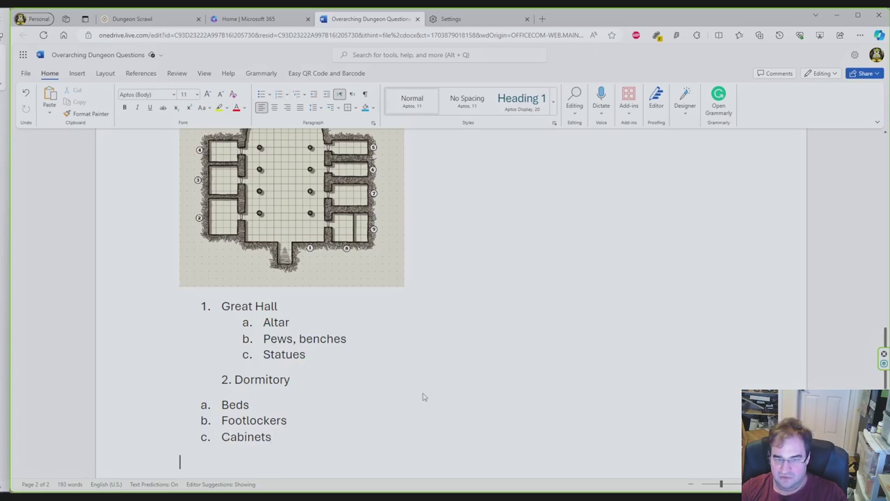
# Type '3.' as plain text, delete the stray '33', and zoom out the page.
pyautogui.write('3. 33')
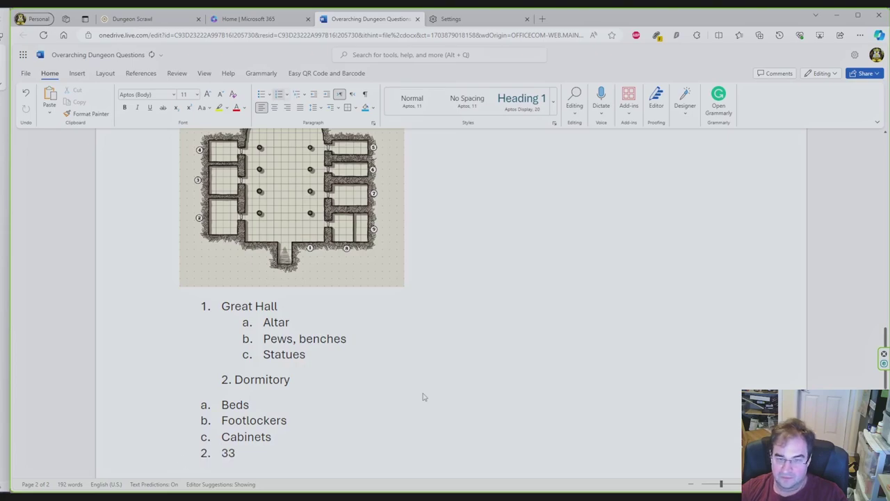
pyautogui.hotkey('ctrl', 'z')
pyautogui.press('Right')
pyautogui.press('Right')
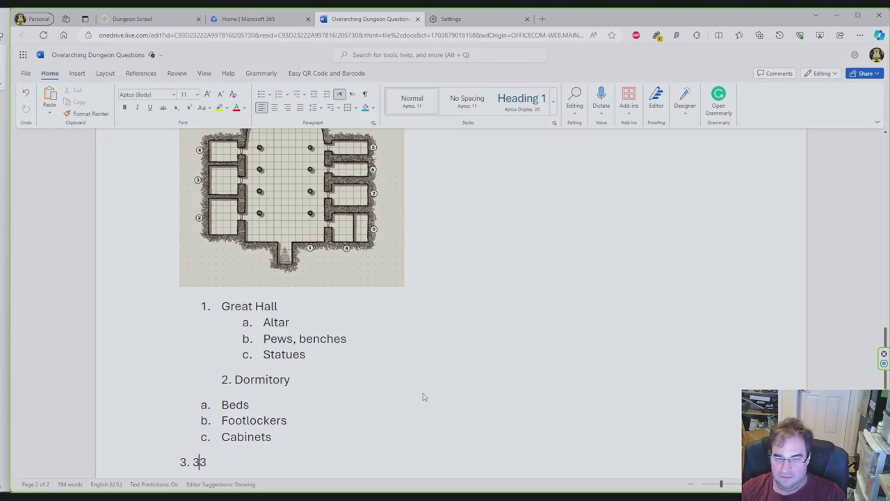
pyautogui.press('BackSpace')
pyautogui.press('BackSpace')
pyautogui.press('BackSpace')
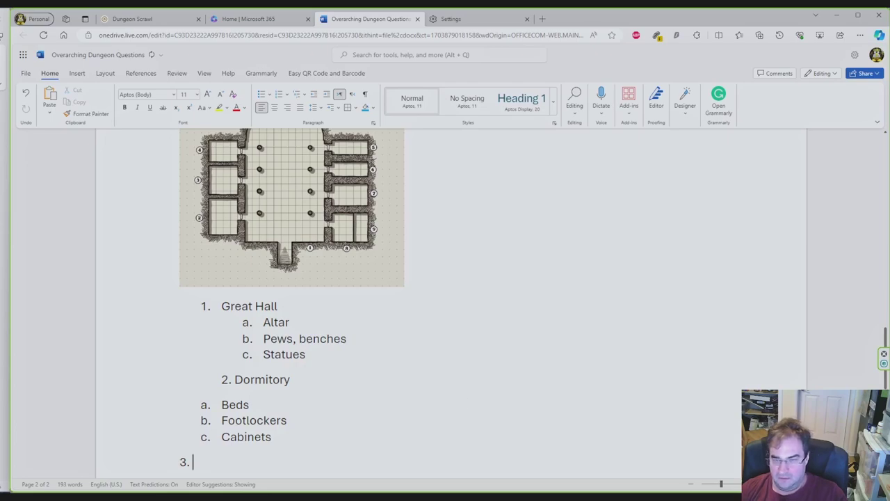
pyautogui.hotkey('ctrl', '-')
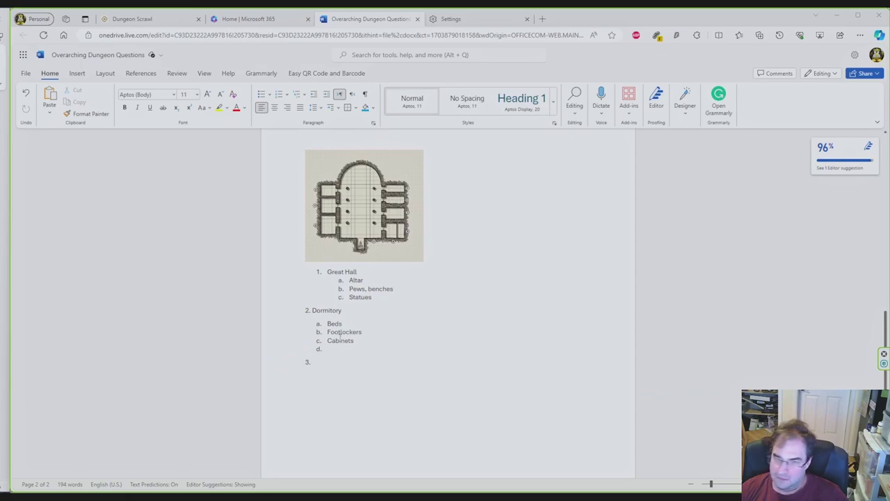
# Name room 3 'Kitchen/Eating Area' with Fireplace, stove; Table; Kitchen Counter; Cabinets beneath it.
pyautogui.click(331, 361)
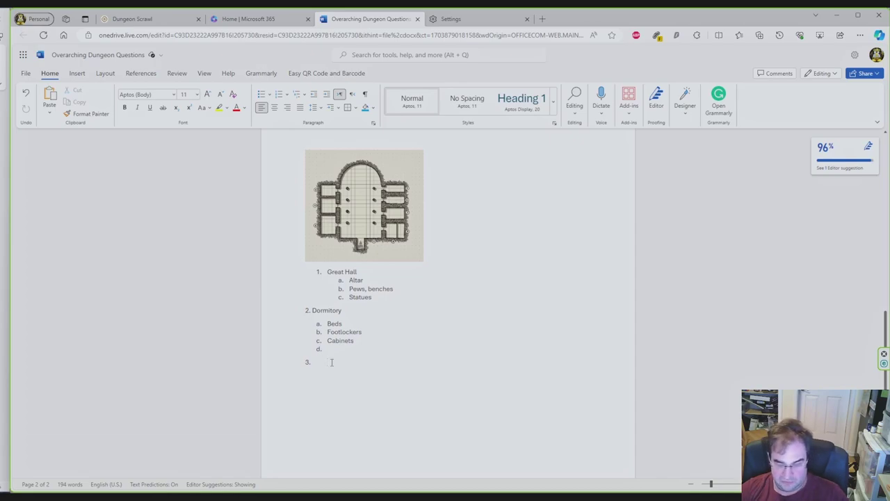
pyautogui.write('Kitchen')
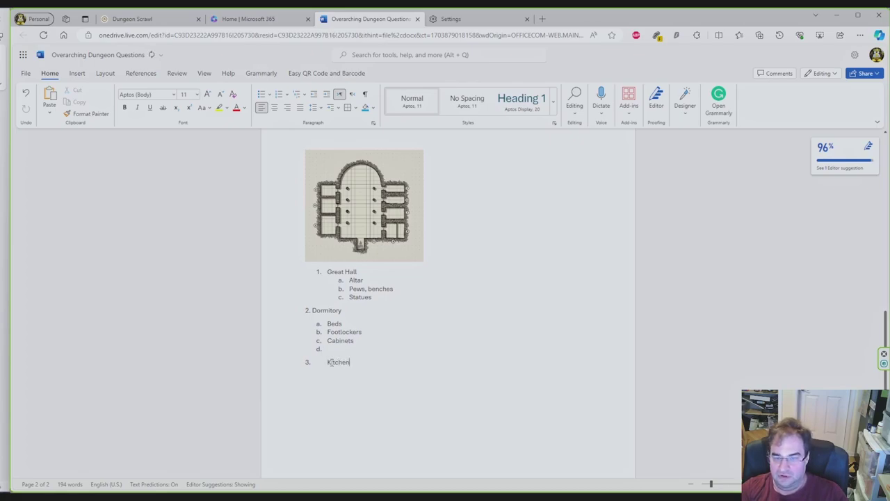
pyautogui.write('/Ea')
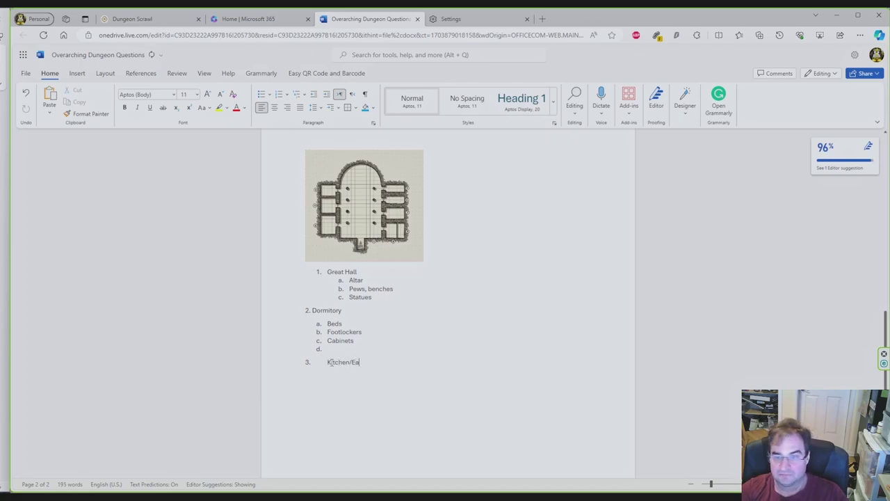
pyautogui.write('ting Area')
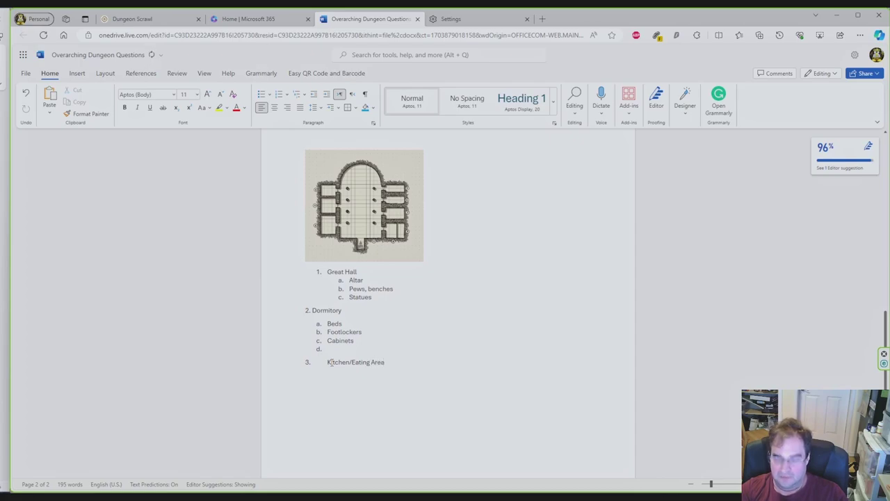
pyautogui.write('A.')
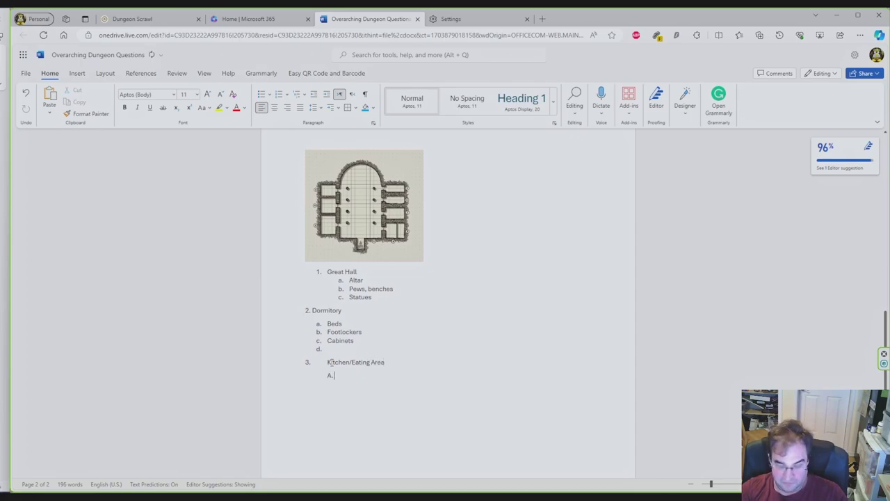
pyautogui.write('fireplace, s')
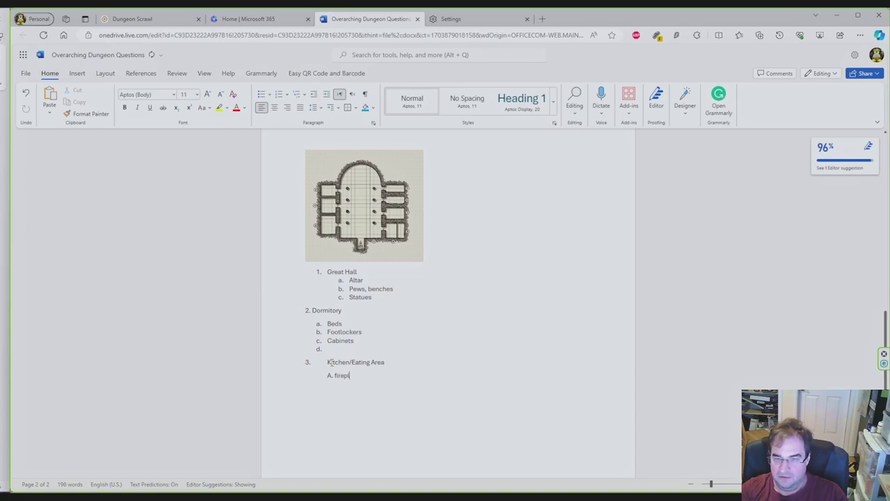
pyautogui.write('tove')
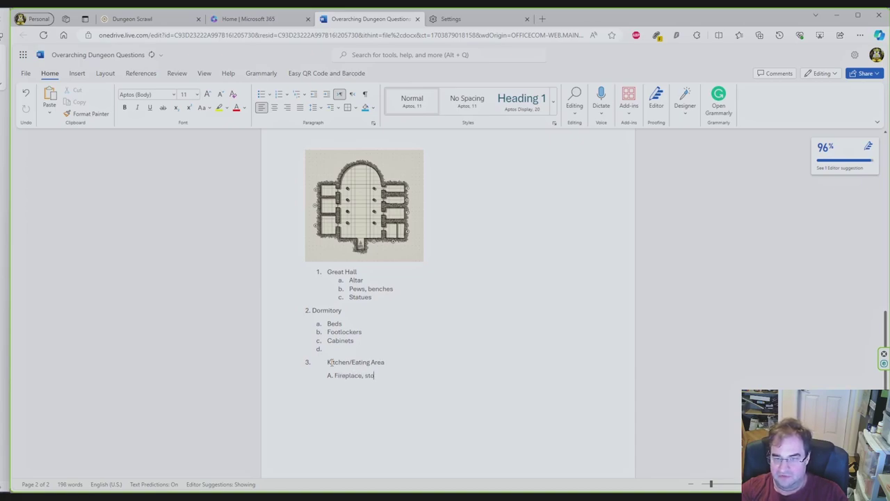
pyautogui.press('Tab')
pyautogui.write('B. ')
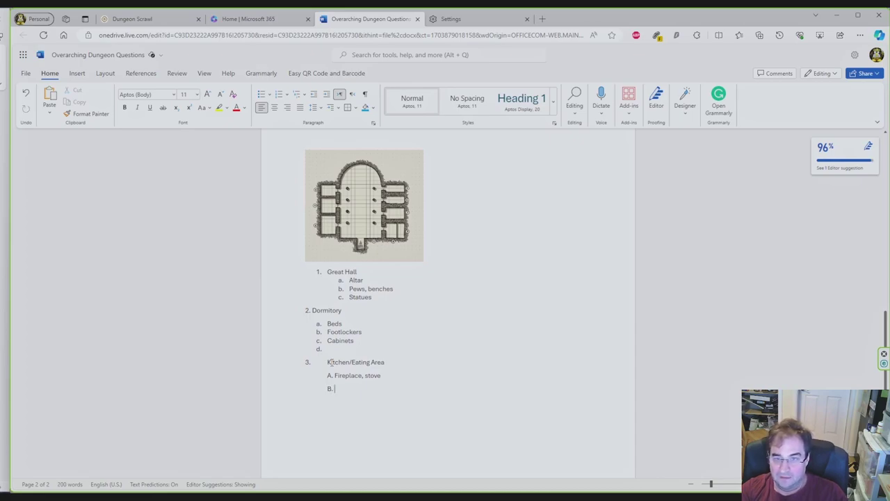
pyautogui.write('table')
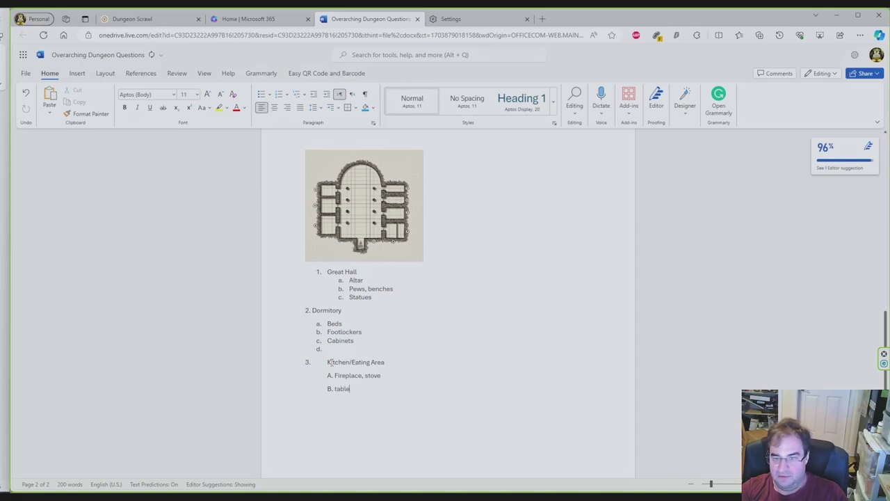
pyautogui.press('Return')
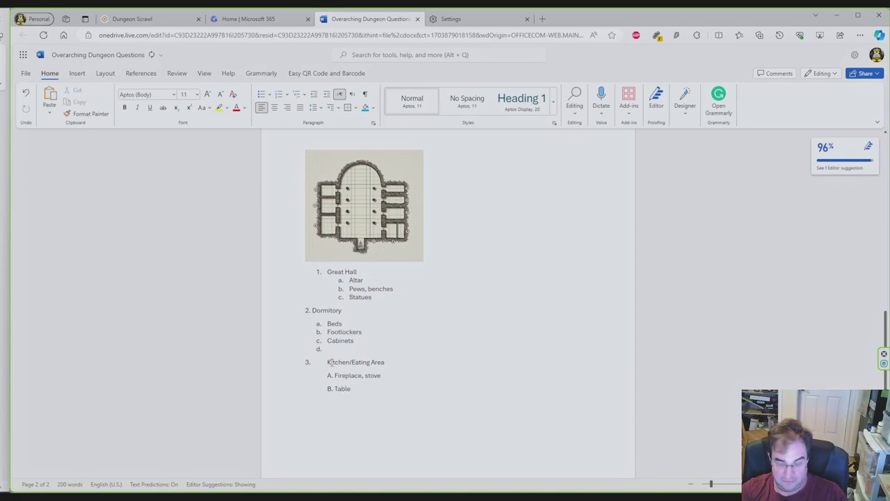
pyautogui.write('C. Kitchen')
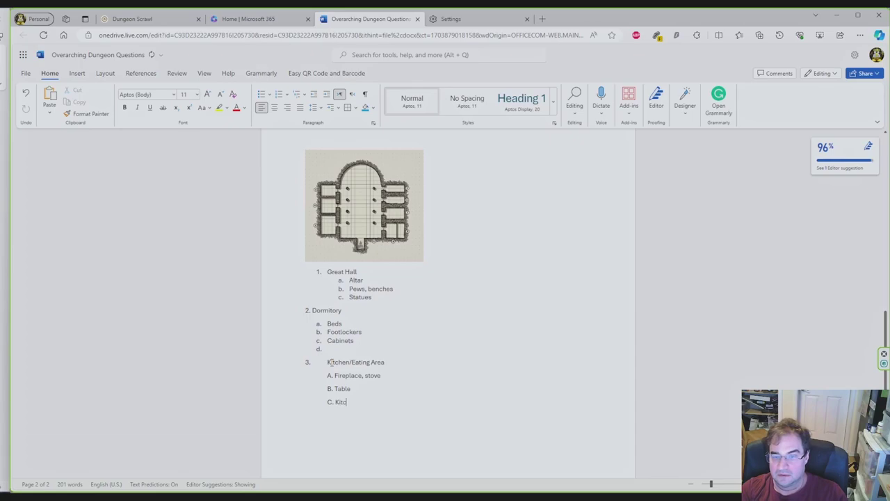
pyautogui.write(' Counter')
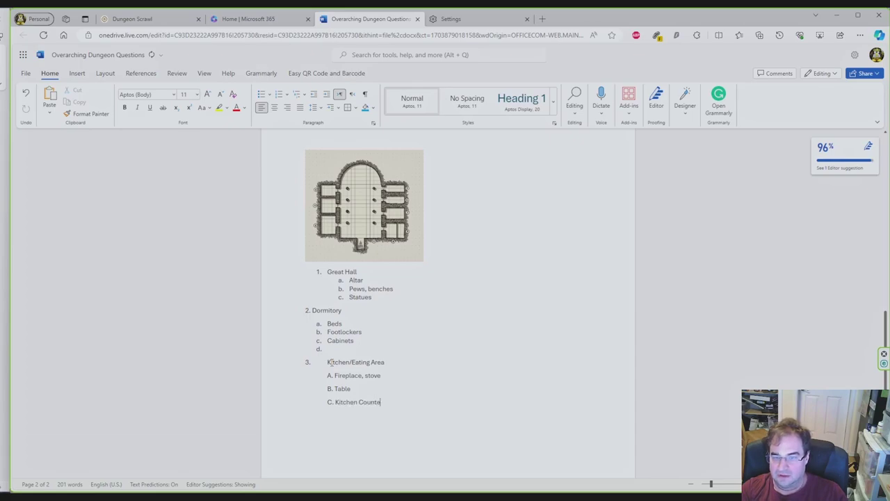
pyautogui.press('Return')
pyautogui.write('D. ')
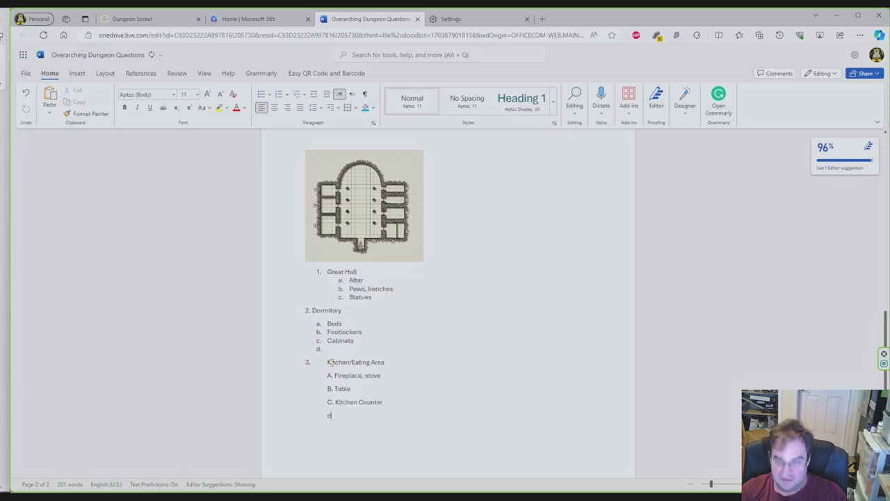
pyautogui.write('Cabinets')
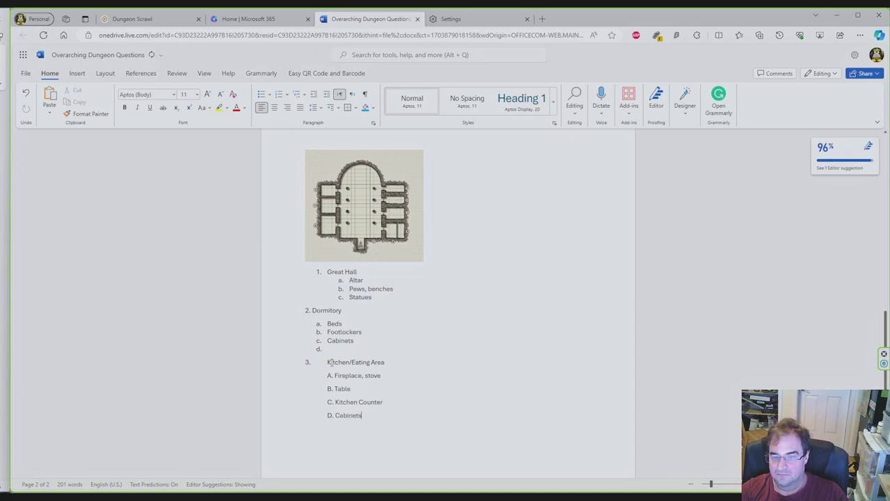
pyautogui.press('Return')
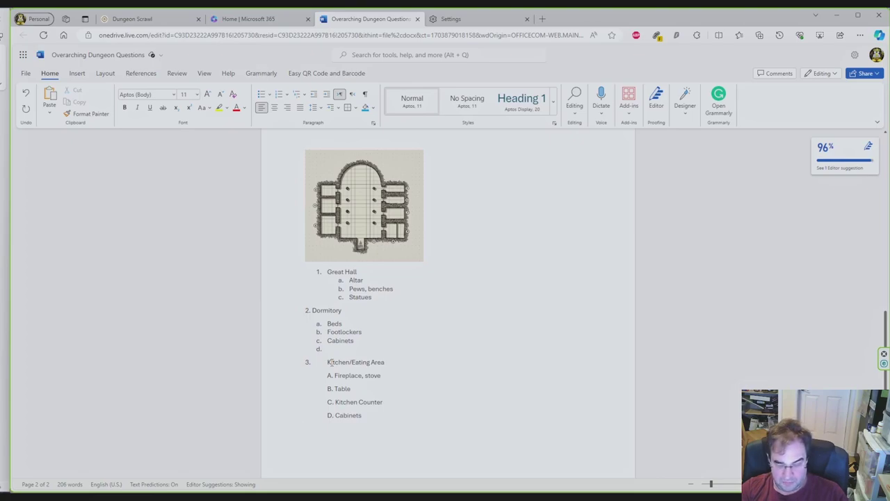
# Type '4. Storage & supply area' followed by 'A. Crates' and 'B. Shelves'.
pyautogui.write('4')
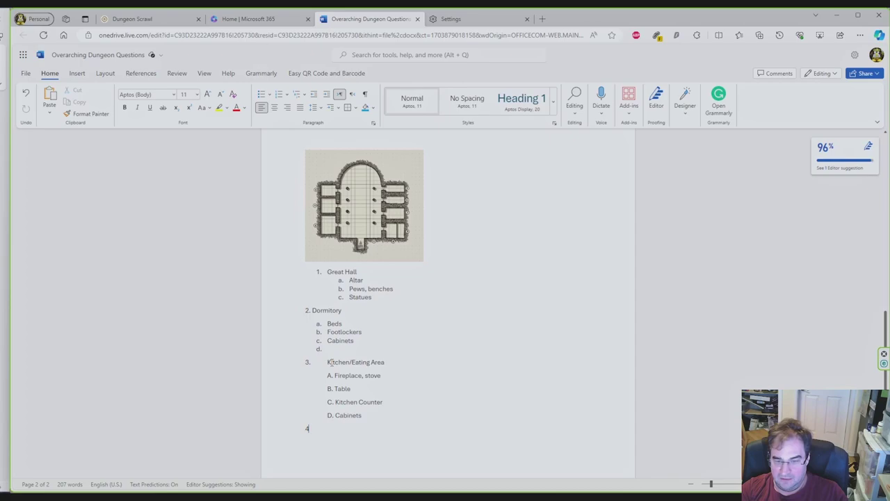
pyautogui.write('. Storage')
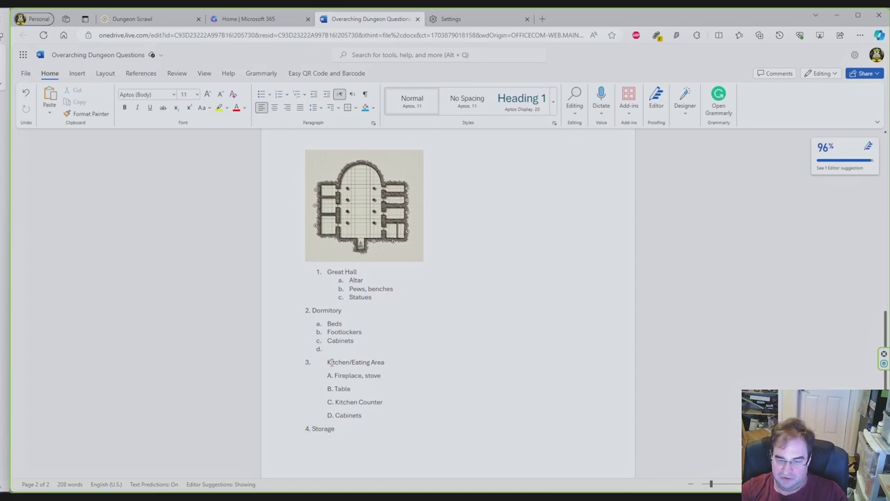
pyautogui.write(' &')
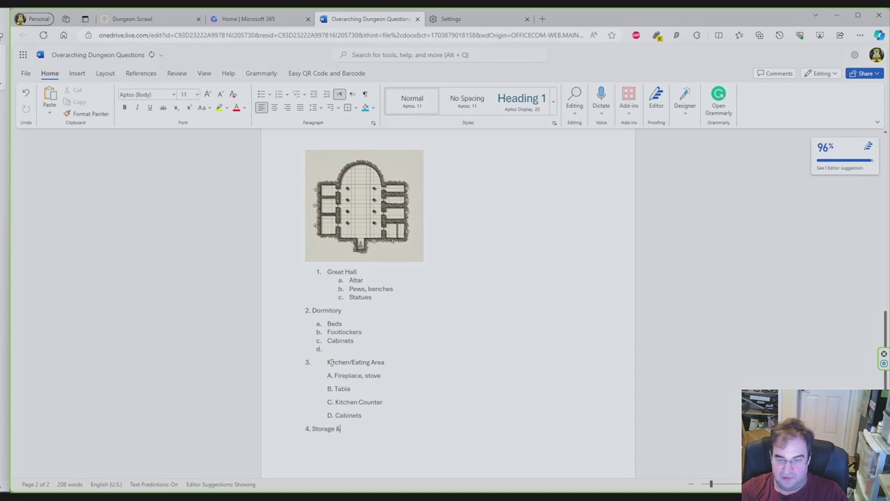
pyautogui.write(' suppl')
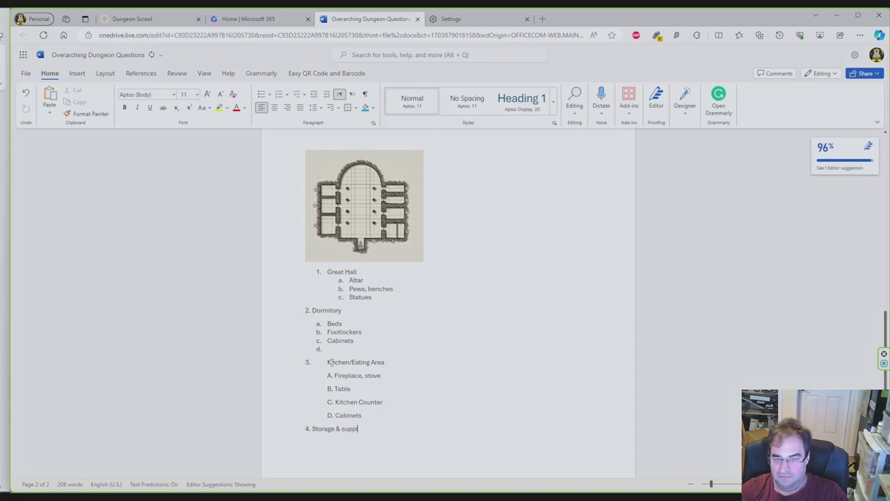
pyautogui.write('y area')
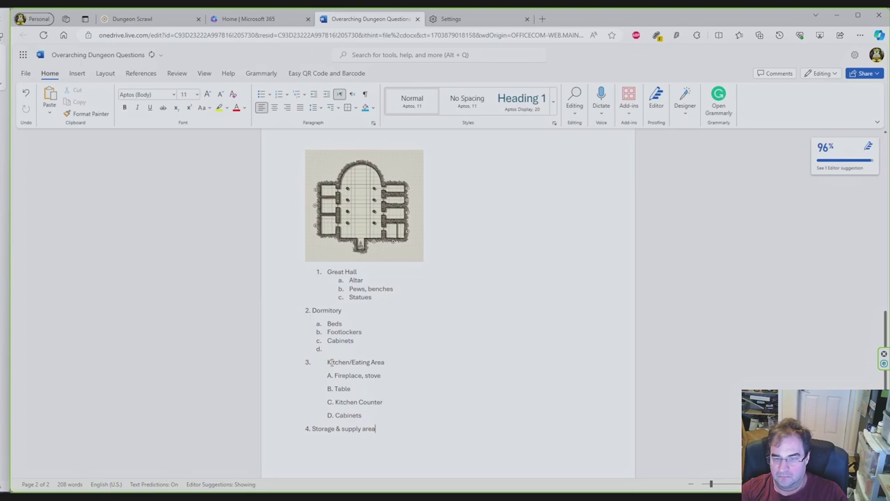
pyautogui.press('Return')
pyautogui.write('ar')
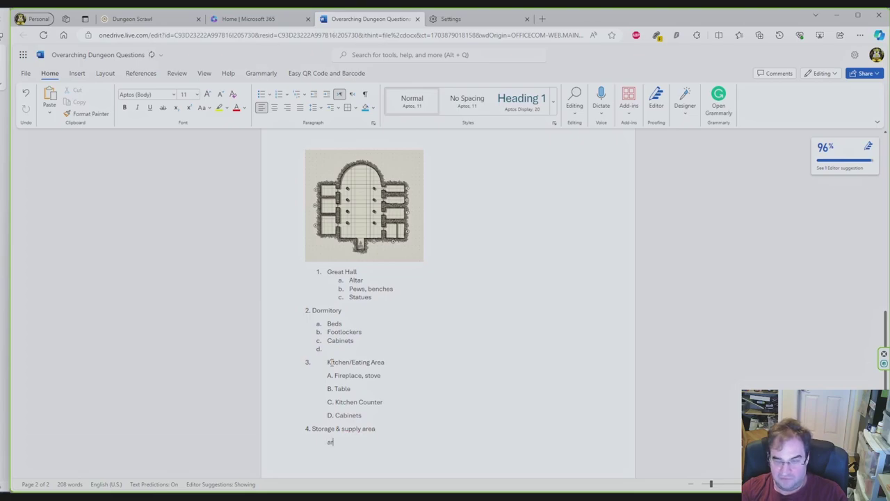
pyautogui.press('BackSpace')
pyautogui.press('BackSpace')
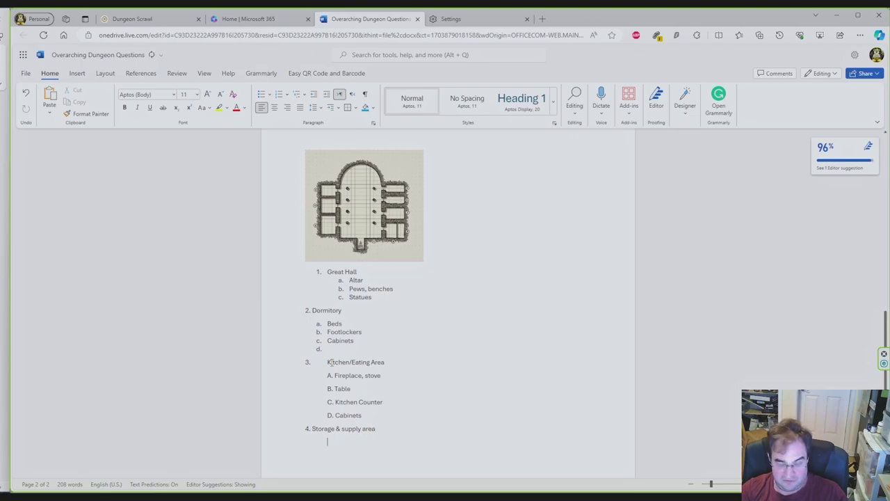
pyautogui.write('A. ')
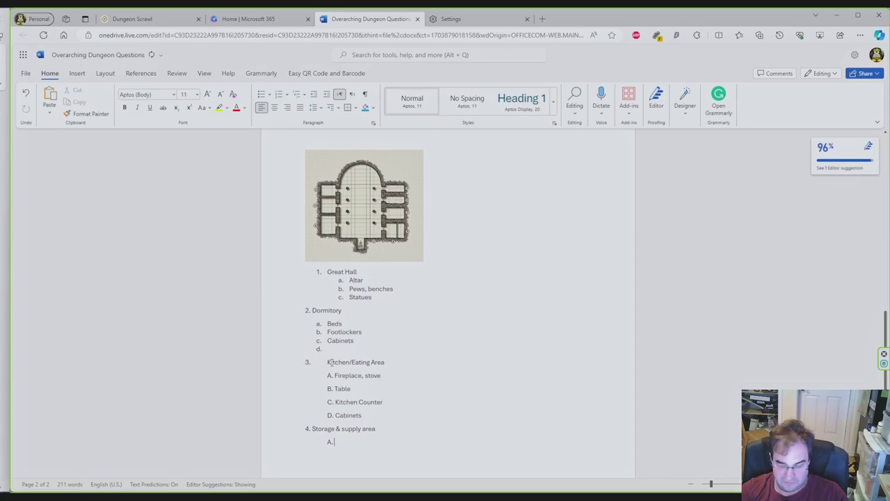
pyautogui.write('Crates')
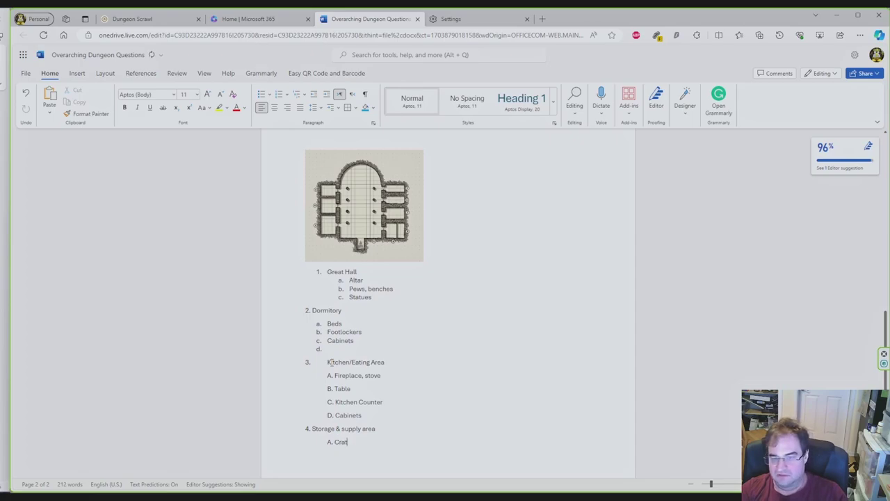
pyautogui.press('Return')
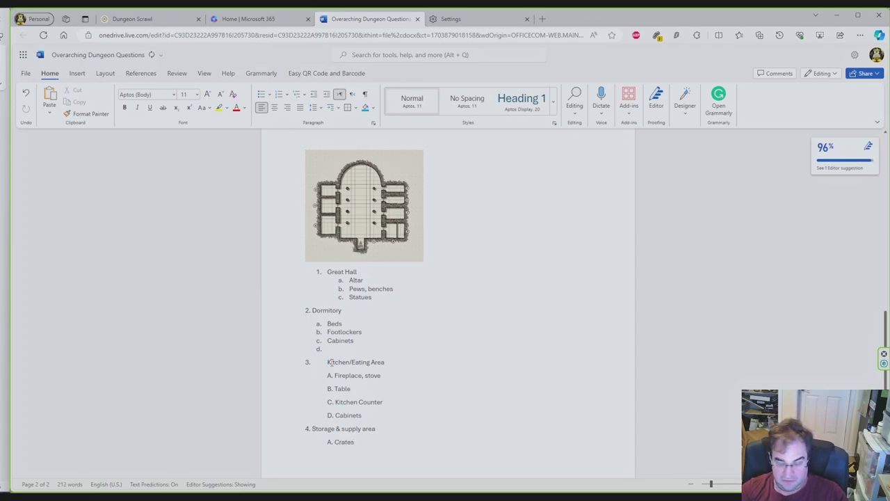
pyautogui.write('B. Shelves')
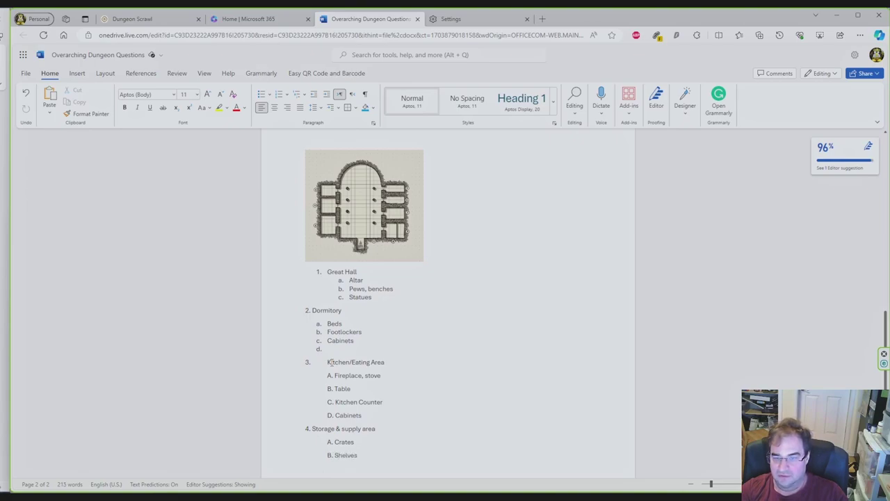
pyautogui.press('Return')
pyautogui.hotkey('ctrl', 'z')
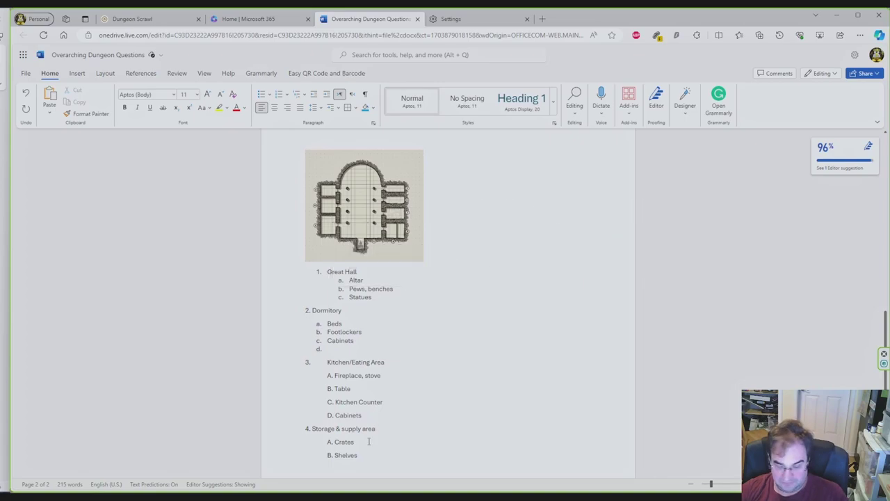
# Add '5. Sacristy/ Preparation Room' with 'A. Cabinets' and 'B. Chest with Priest supplies', then type '6.'.
pyautogui.write('5. ')
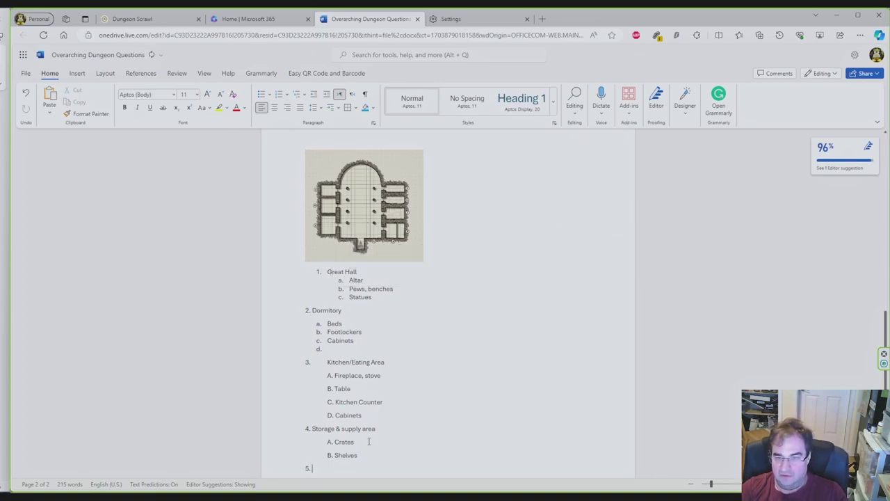
pyautogui.write('Sa')
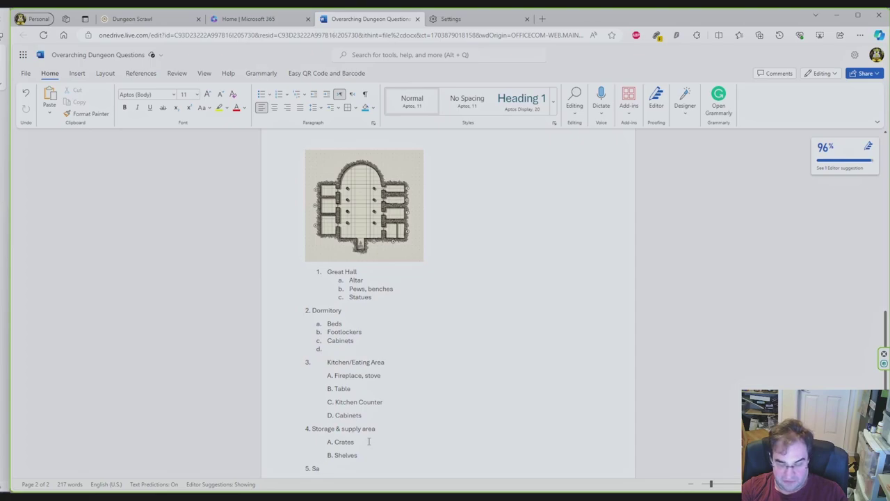
pyautogui.write('cristy')
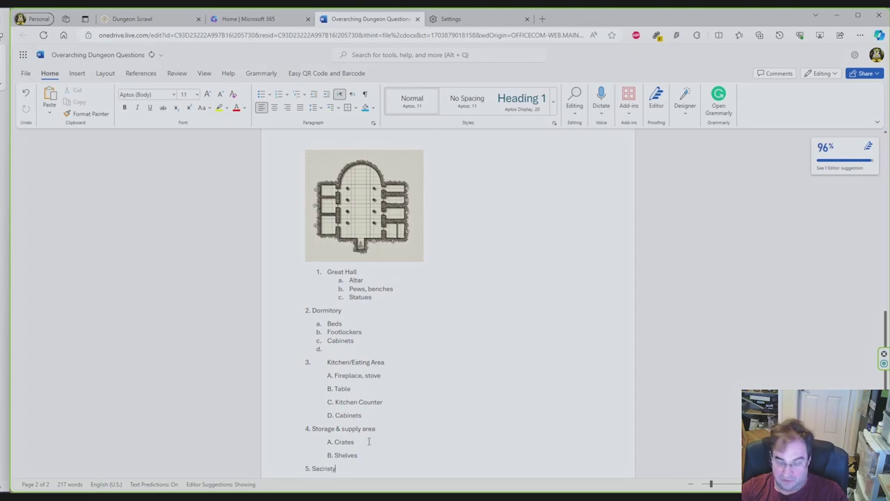
pyautogui.write('/ Pre')
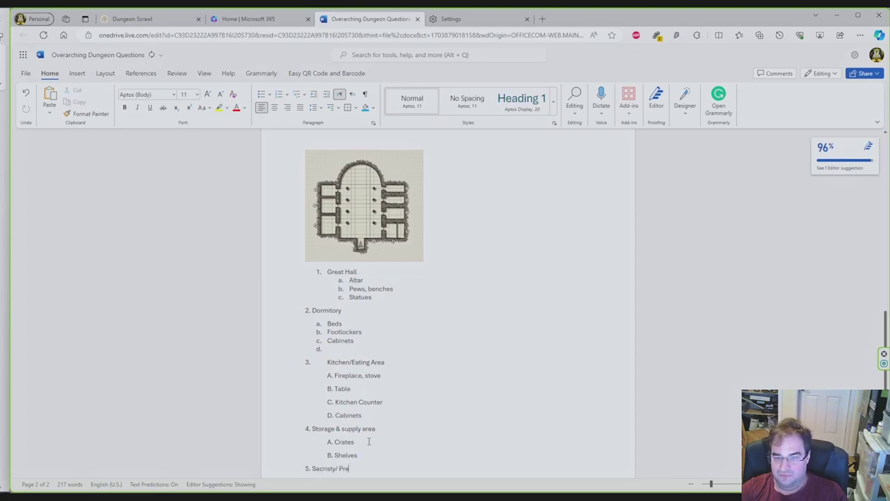
pyautogui.write('paration')
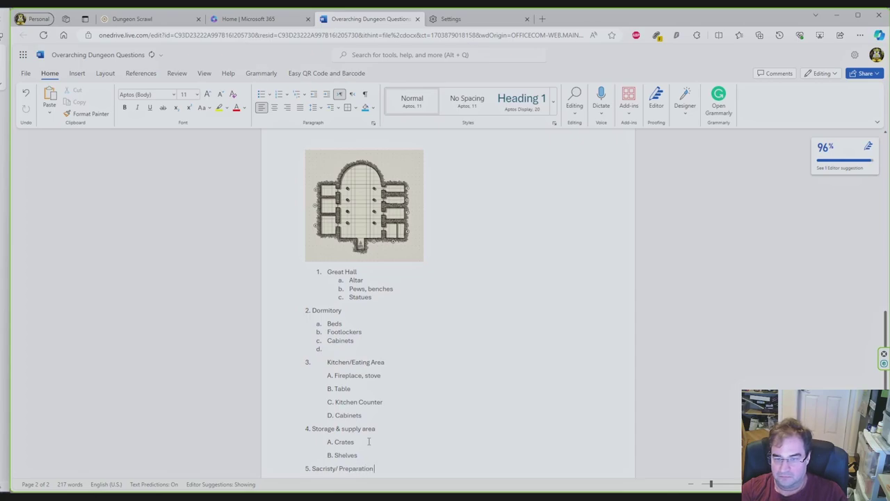
pyautogui.write(' Room')
pyautogui.scroll(-1, 369, 442)
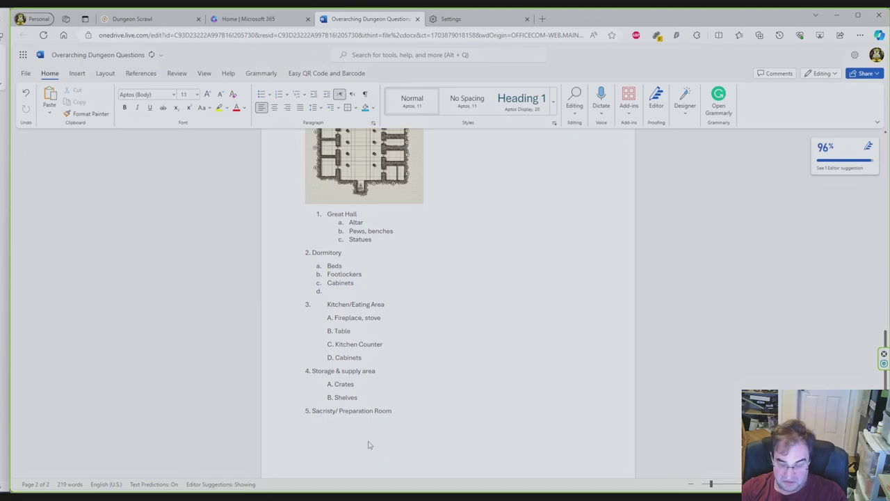
pyautogui.write('a. Cabinets')
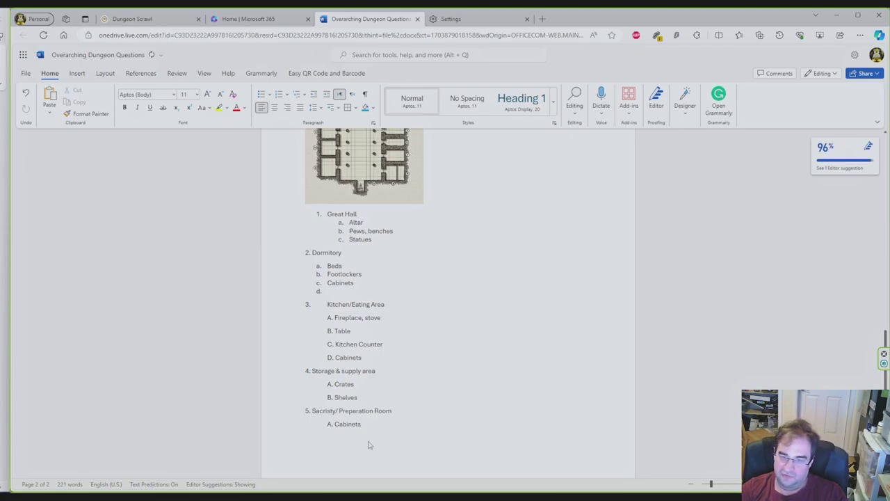
pyautogui.click(369, 441)
pyautogui.write('B. C')
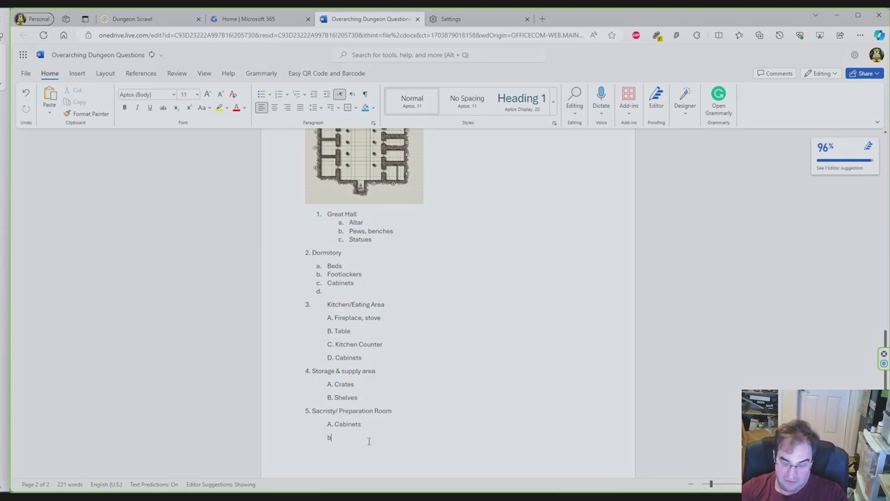
pyautogui.write('hest')
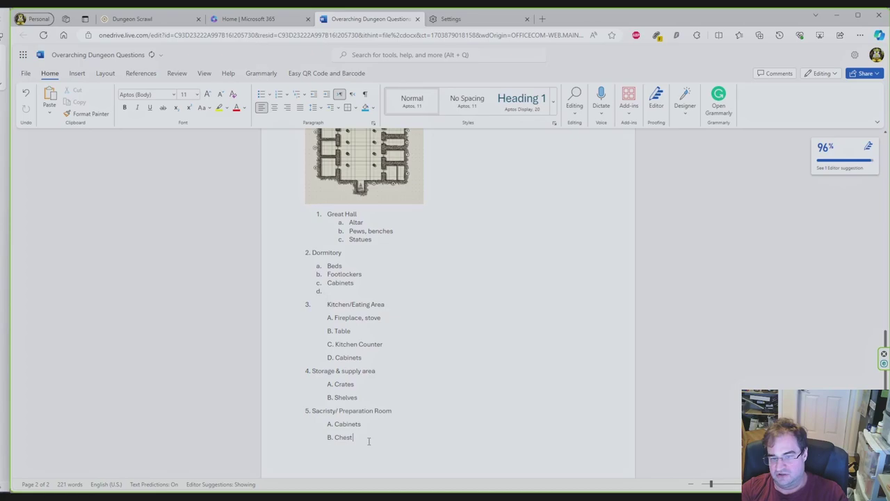
pyautogui.write(' with')
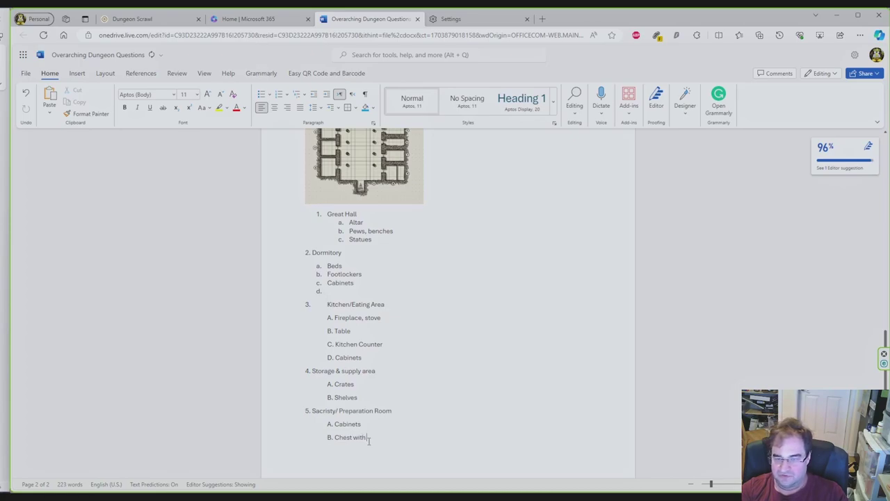
pyautogui.write(' Priest ')
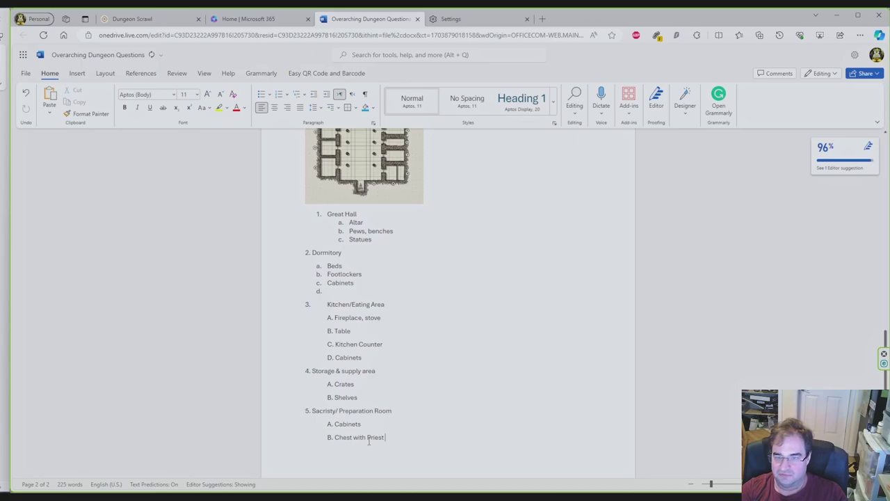
pyautogui.write('supplies')
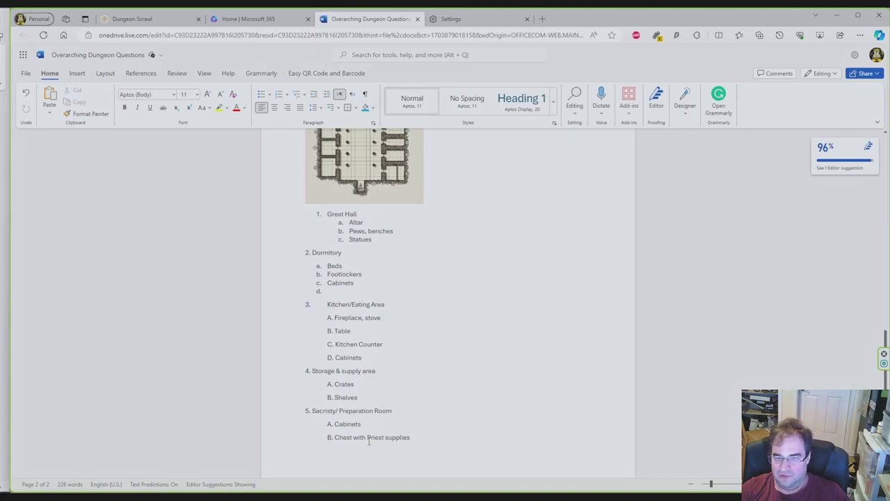
pyautogui.press('Return')
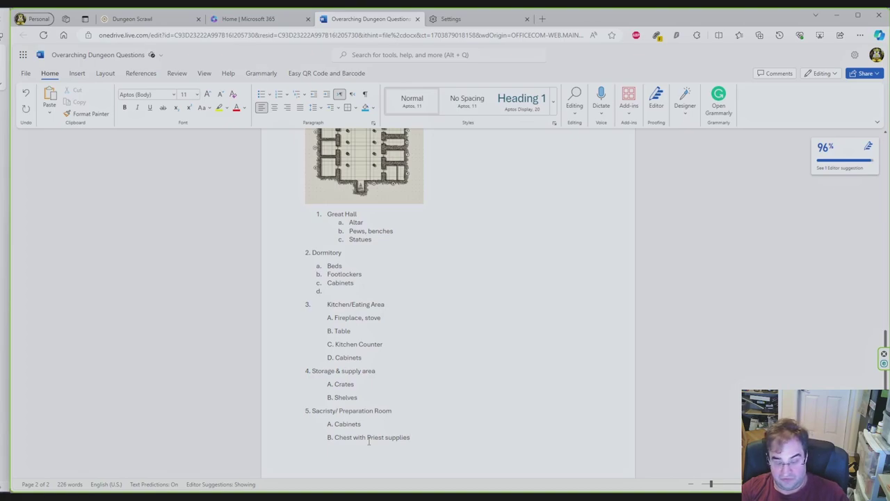
pyautogui.write('6.')
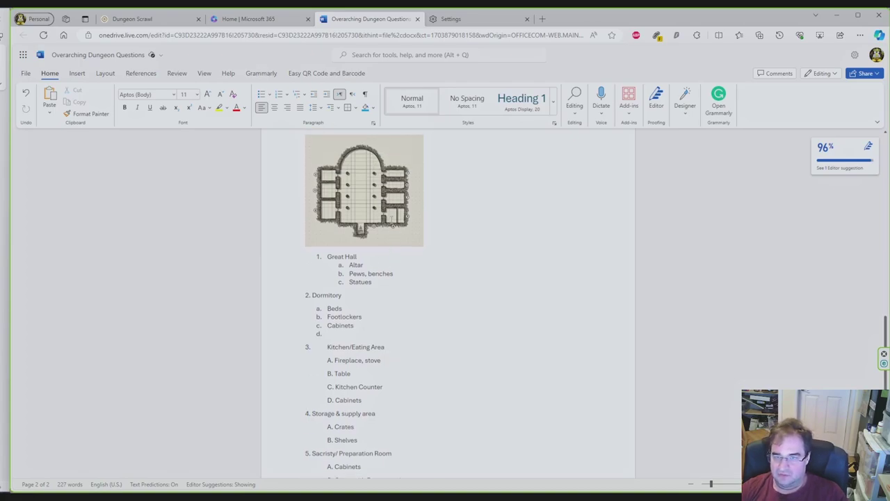
pyautogui.scroll(-1, 371, 228)
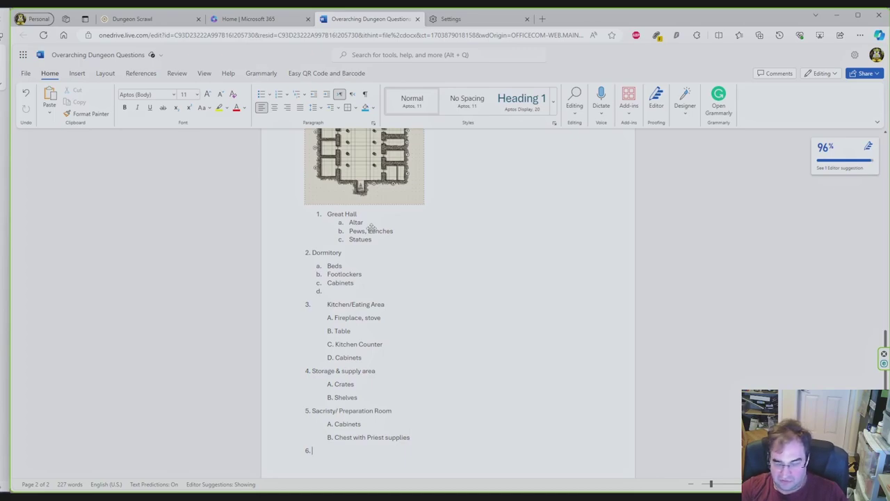
# Name room 6 'Prison cell' with 'A. Locked from outside' and 'B. Bench', then type '7.'.
pyautogui.write('Pr')
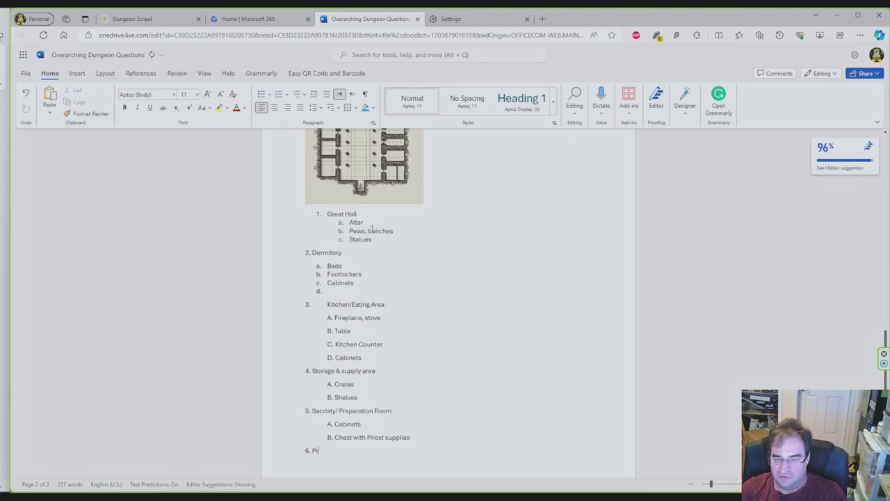
pyautogui.write('iso')
pyautogui.write('n cell ')
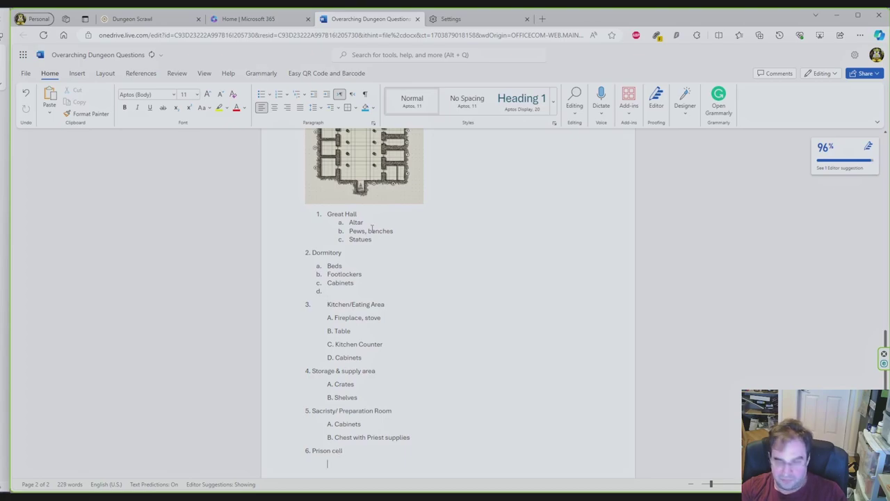
pyautogui.write('A. ')
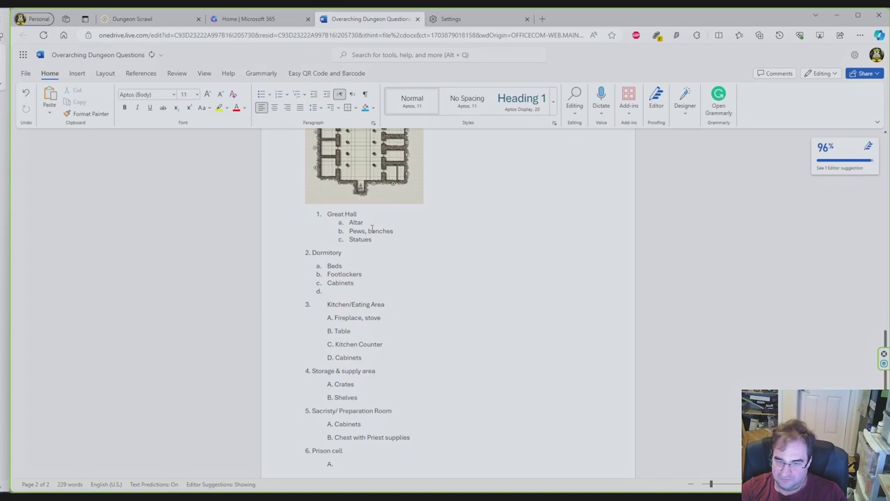
pyautogui.write('Lock')
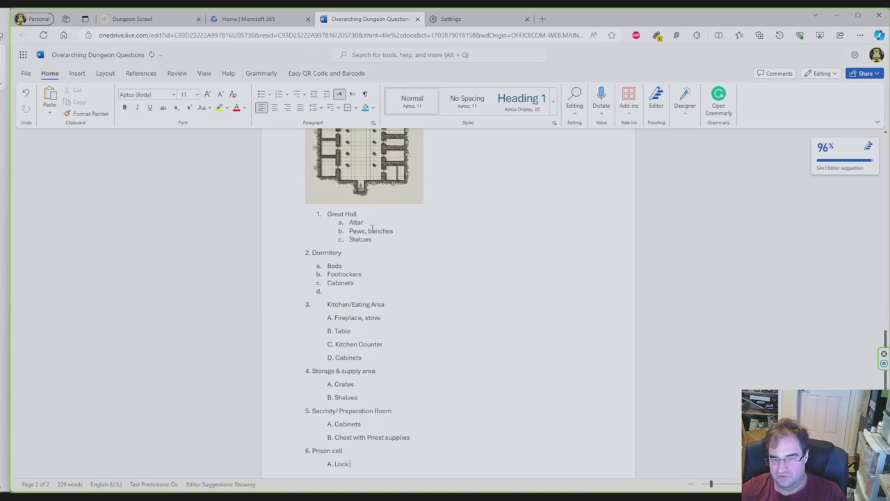
pyautogui.write('ed from')
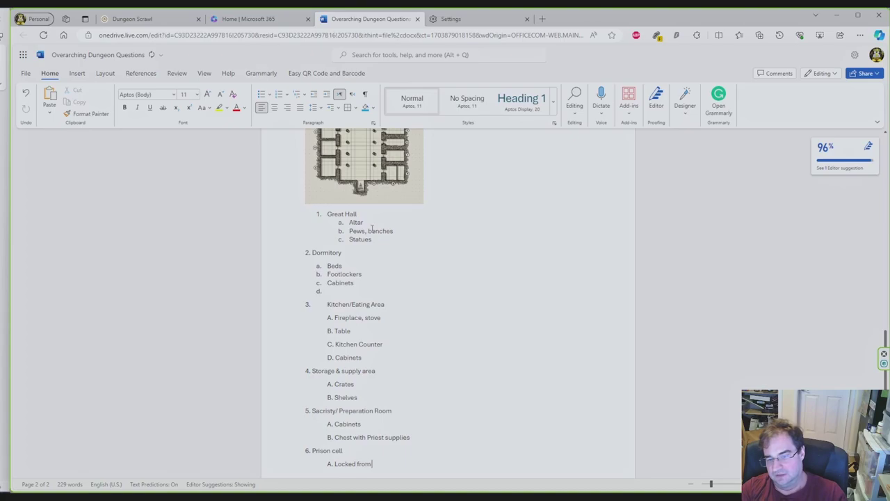
pyautogui.write(' ou')
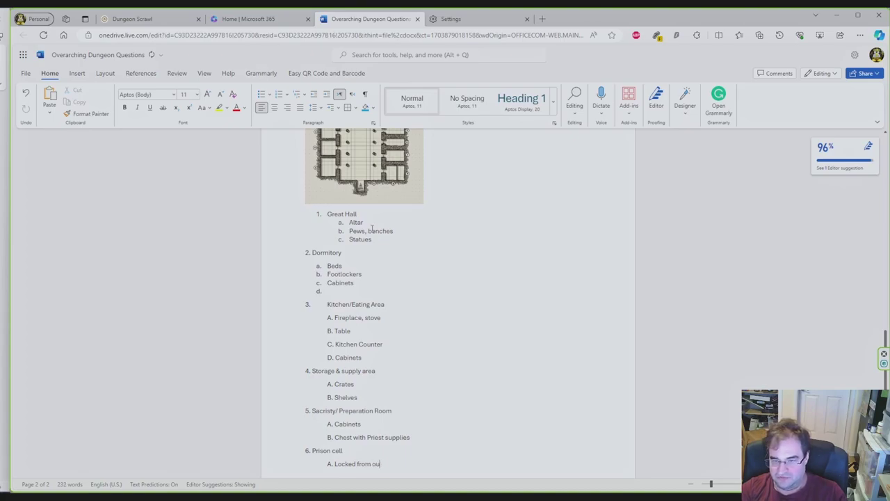
pyautogui.write('tside')
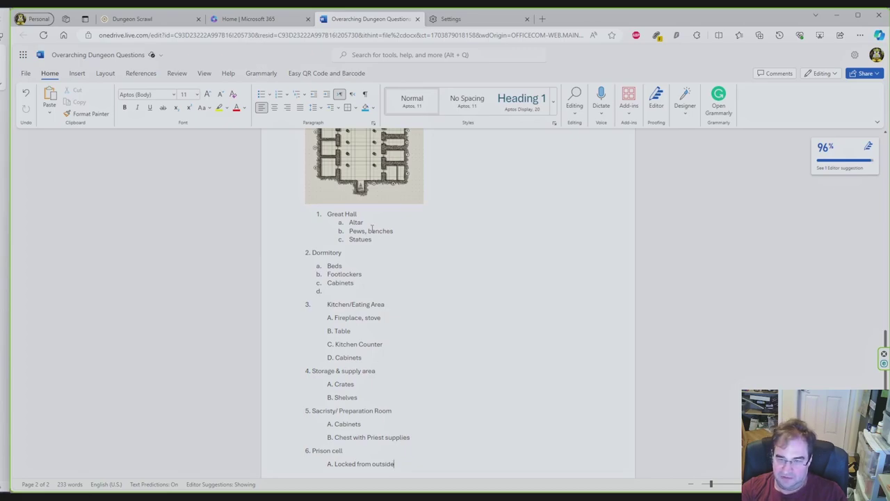
pyautogui.press('Return')
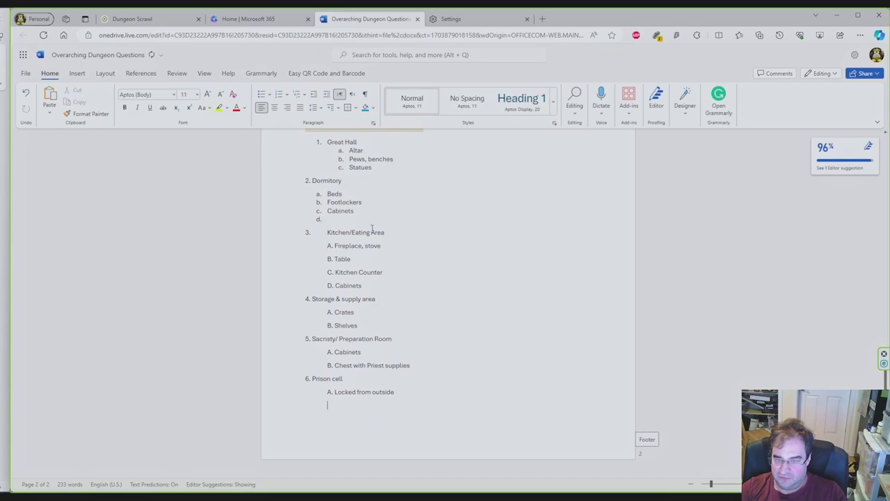
pyautogui.write('B. ')
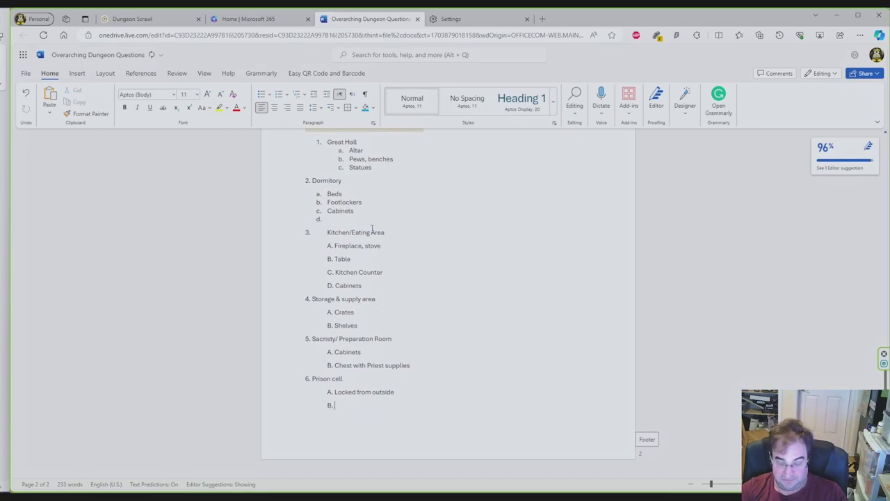
pyautogui.write('Bench')
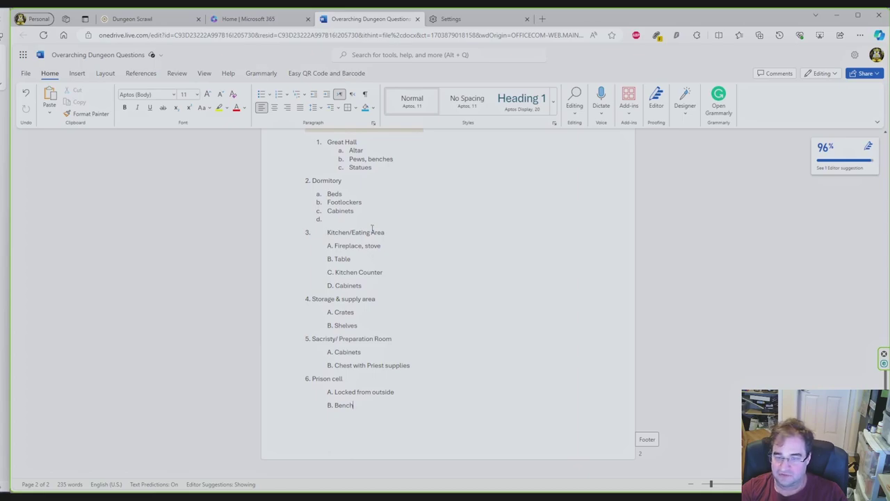
pyautogui.press('Return')
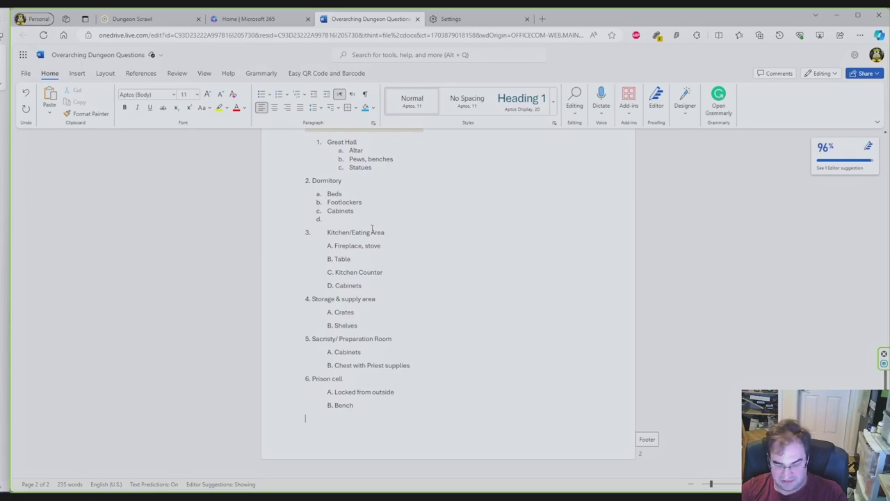
pyautogui.write('7')
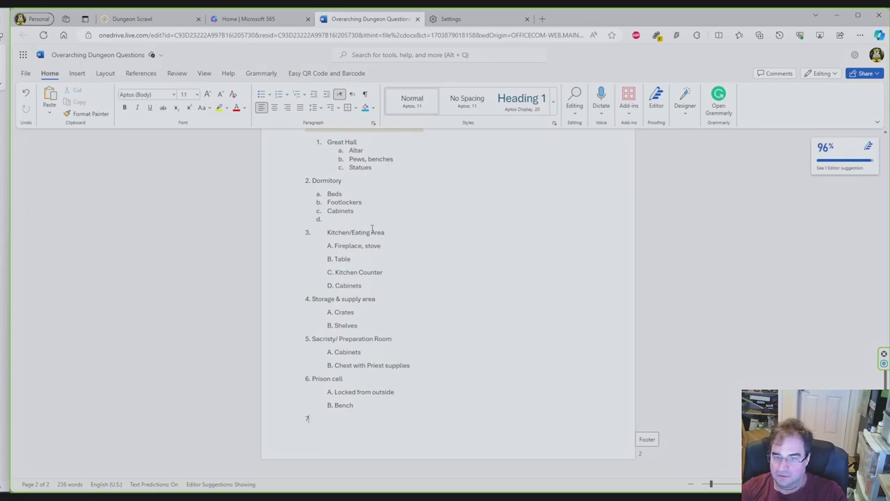
pyautogui.write('.')
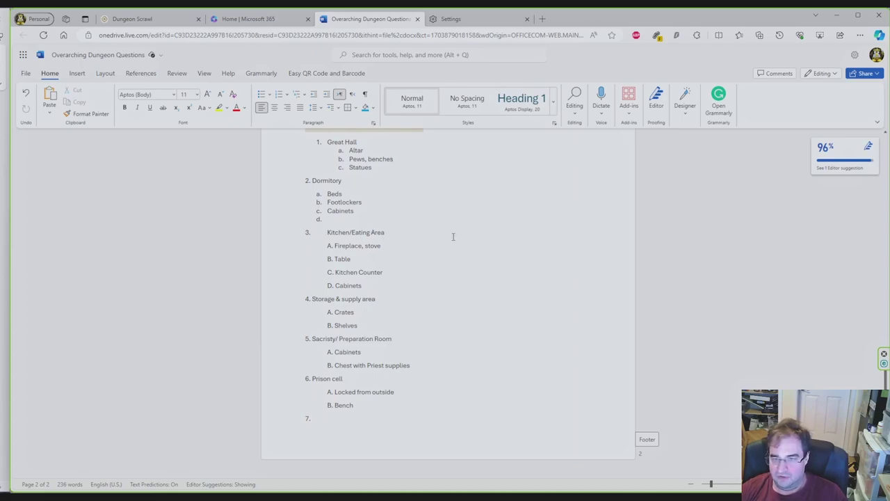
pyautogui.scroll(3, 449, 264)
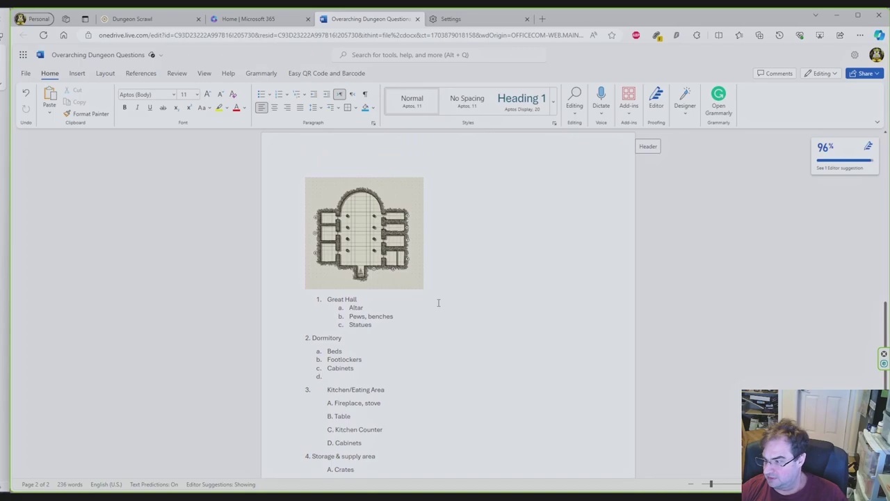
pyautogui.scroll(3, 438, 303)
pyautogui.scroll(-1, 282, 228)
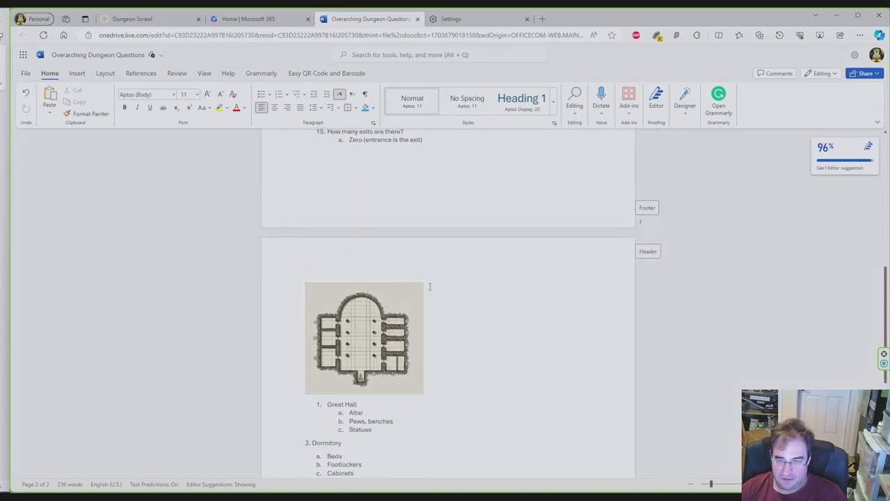
pyautogui.scroll(-2, 335, 341)
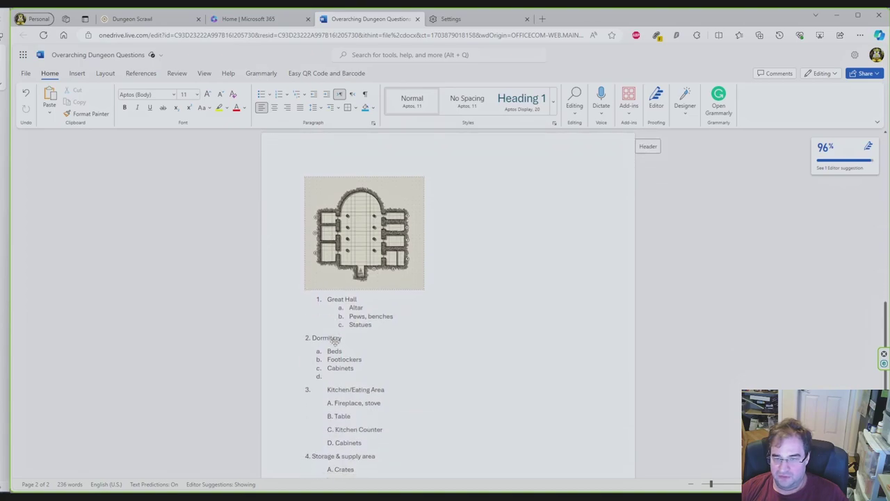
pyautogui.scroll(-3, 334, 340)
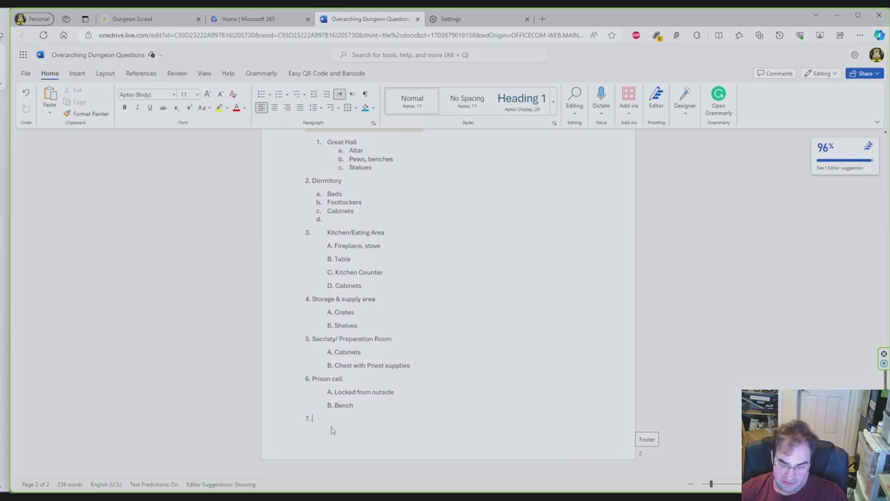
# Name room 7 'Library/Study Hall' and insert a page break after 'B. Bench'.
pyautogui.write('Library')
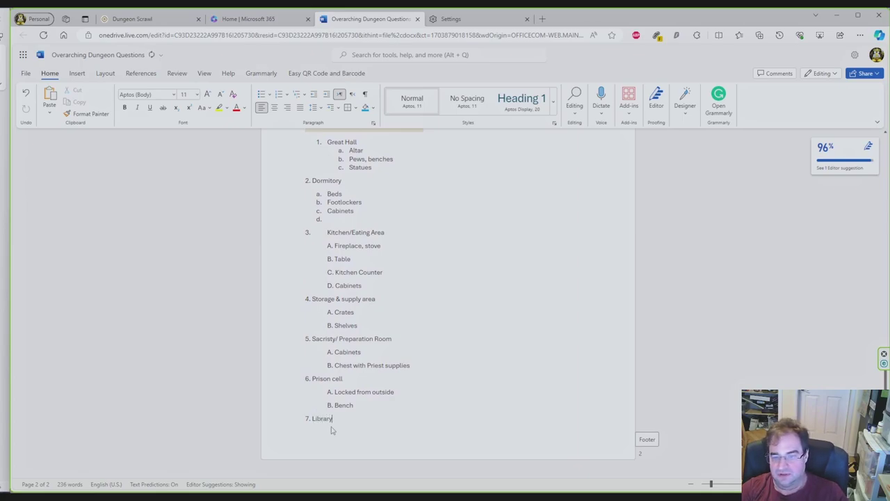
pyautogui.write('/Study')
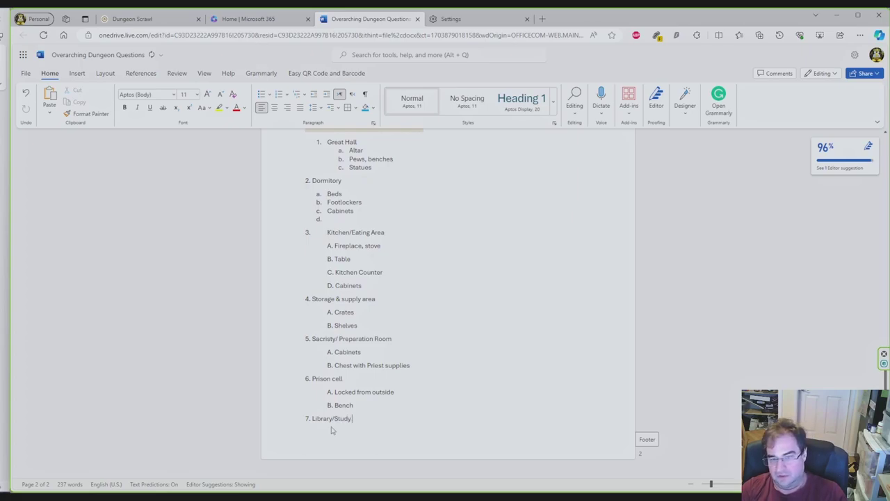
pyautogui.write(' Hall')
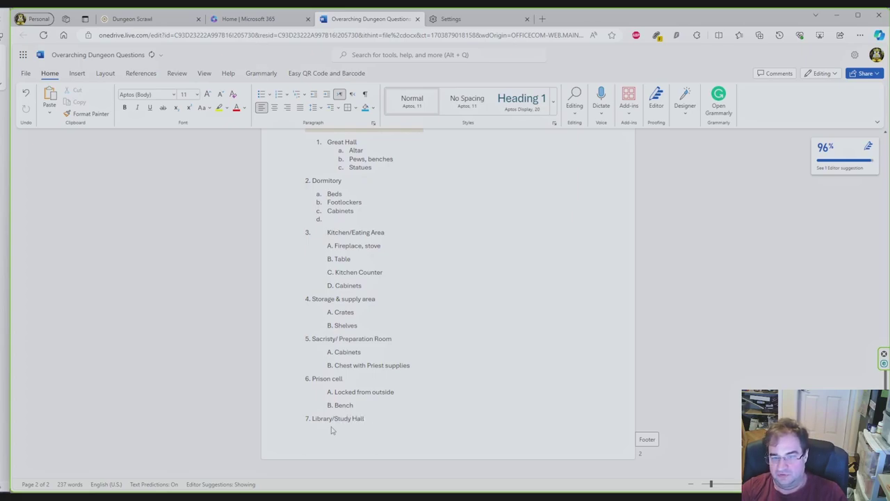
pyautogui.hotkey('ctrl', 'Return')
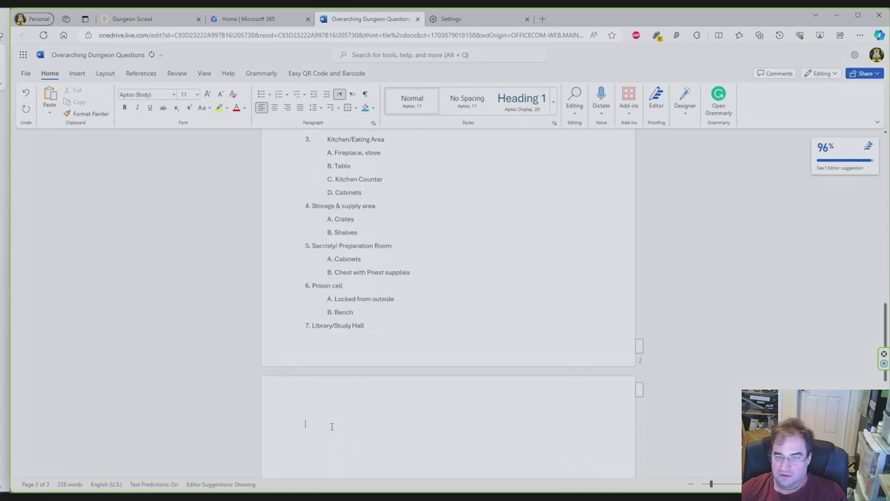
pyautogui.hotkey('shift', 'Left')
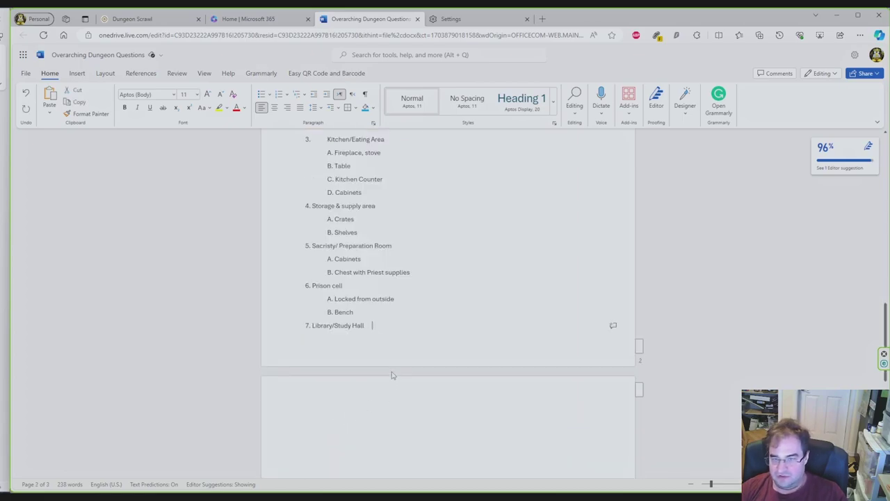
pyautogui.click(368, 312)
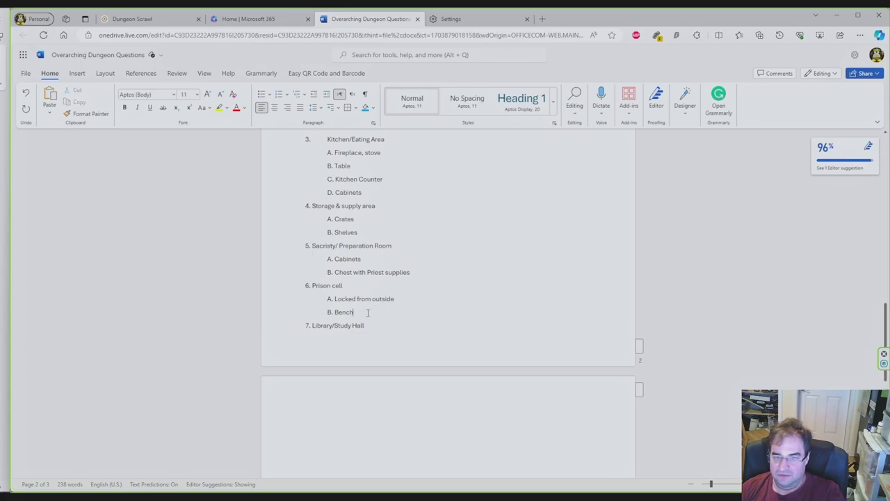
pyautogui.hotkey('ctrl', 'Return')
# Under Library/Study Hall, type 'A. Bookshelves' and 'B. Plot hook'.
pyautogui.scroll(-3, 374, 388)
pyautogui.click(382, 334)
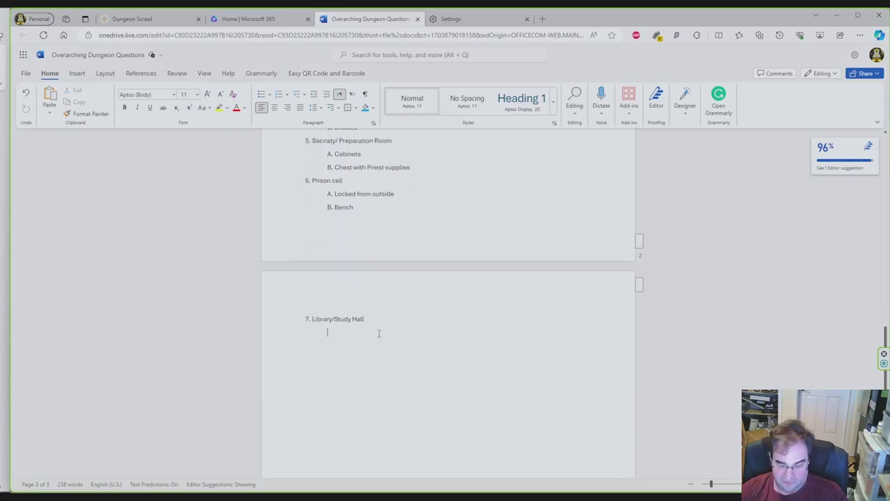
pyautogui.write('A.')
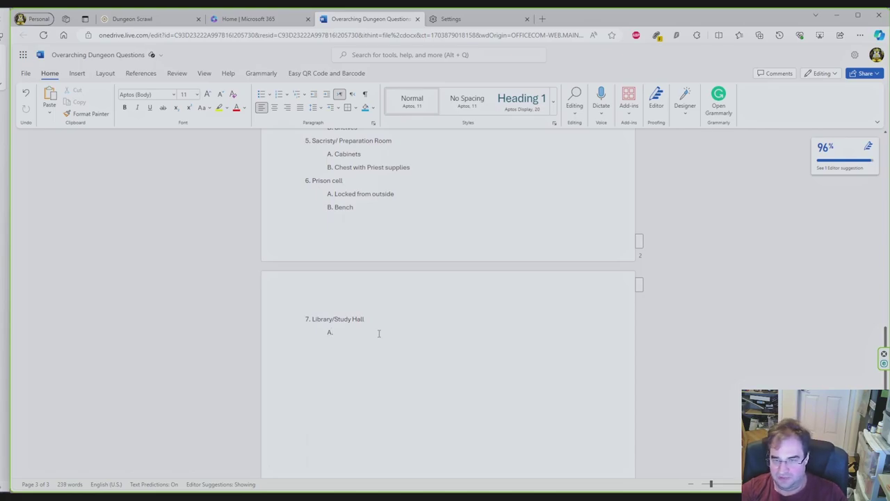
pyautogui.write(' Boo')
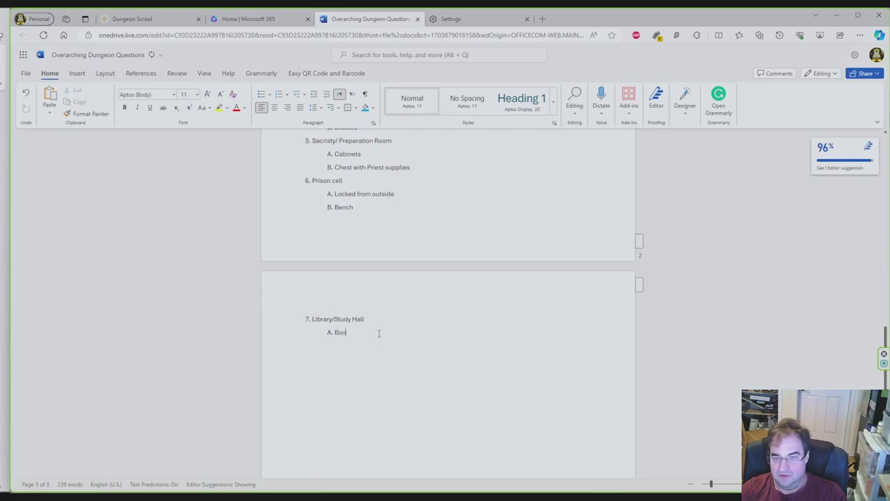
pyautogui.write('k She')
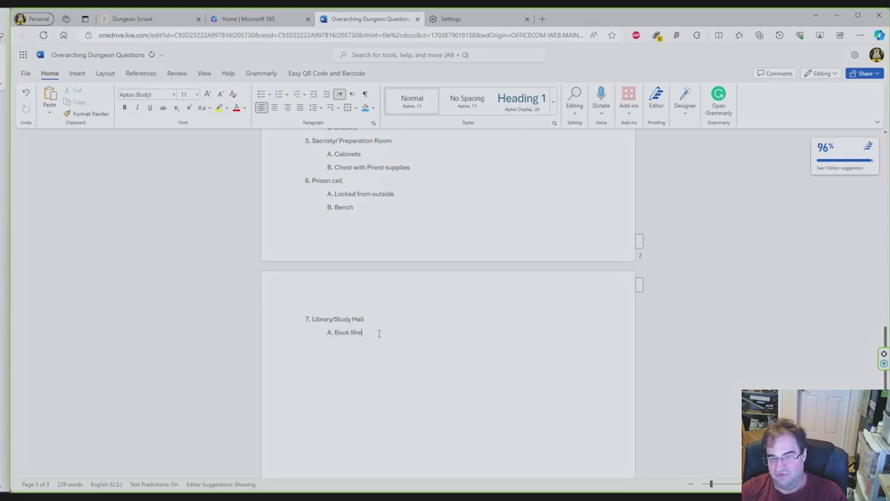
pyautogui.write('lves')
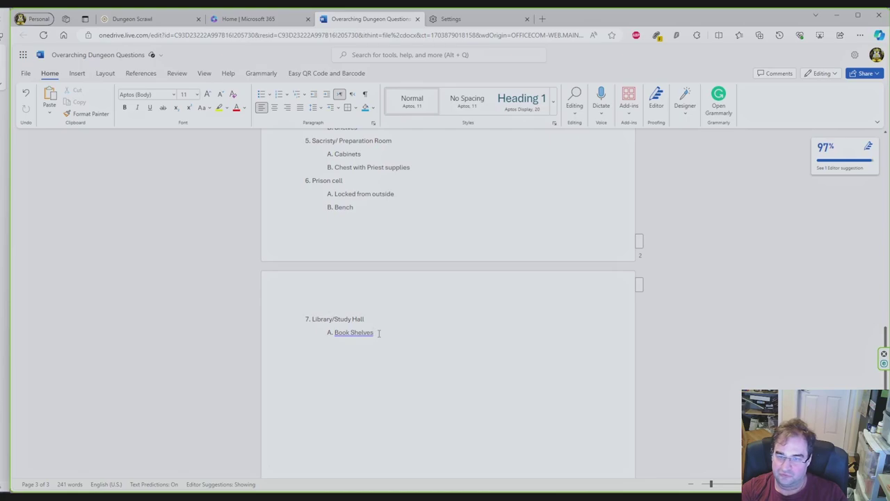
pyautogui.press('BackSpace')
pyautogui.press('BackSpace')
pyautogui.press('BackSpace')
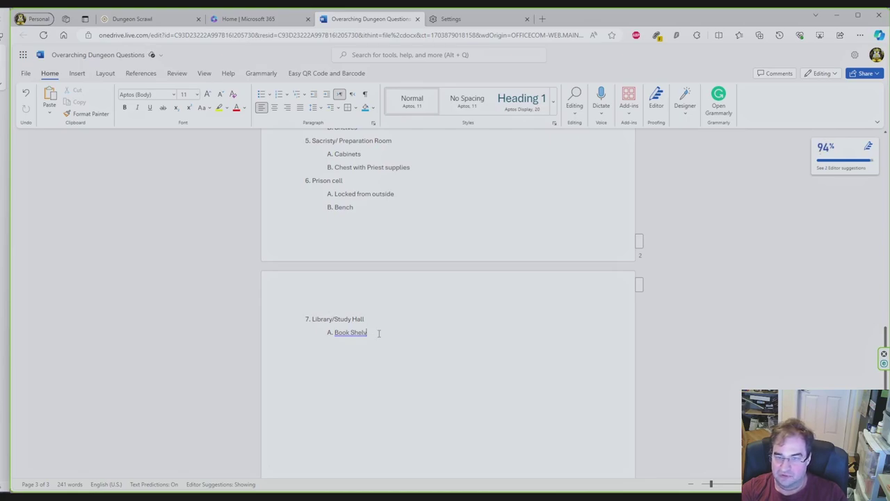
pyautogui.write('shel')
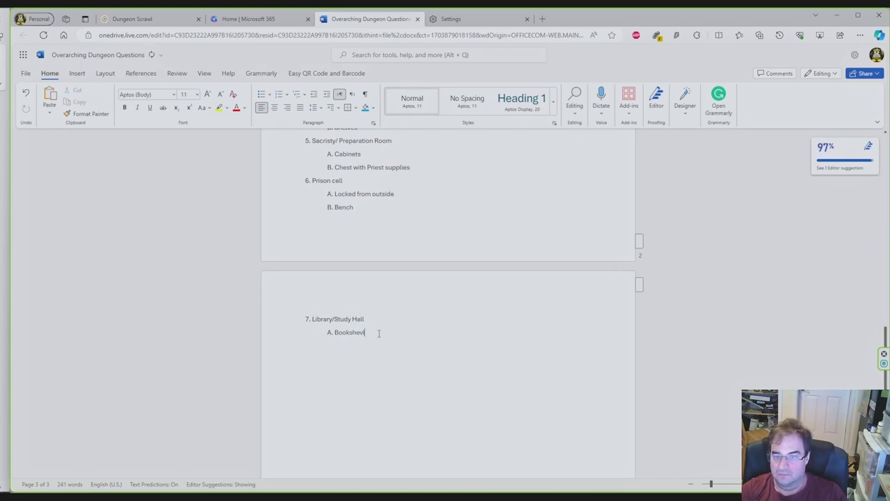
pyautogui.write('ves ')
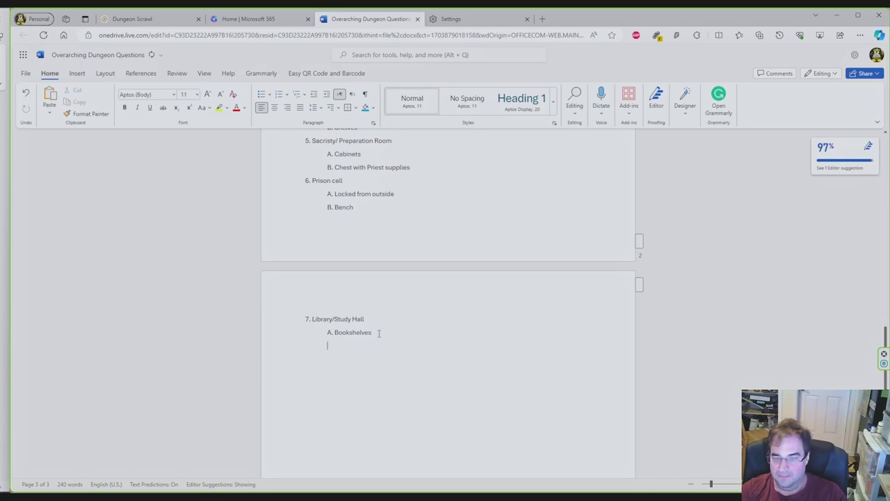
pyautogui.write('B.')
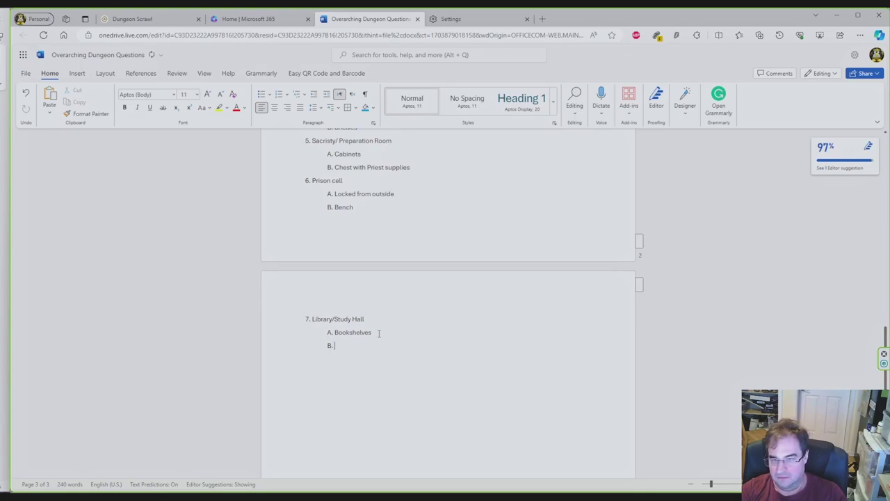
pyautogui.write(' P')
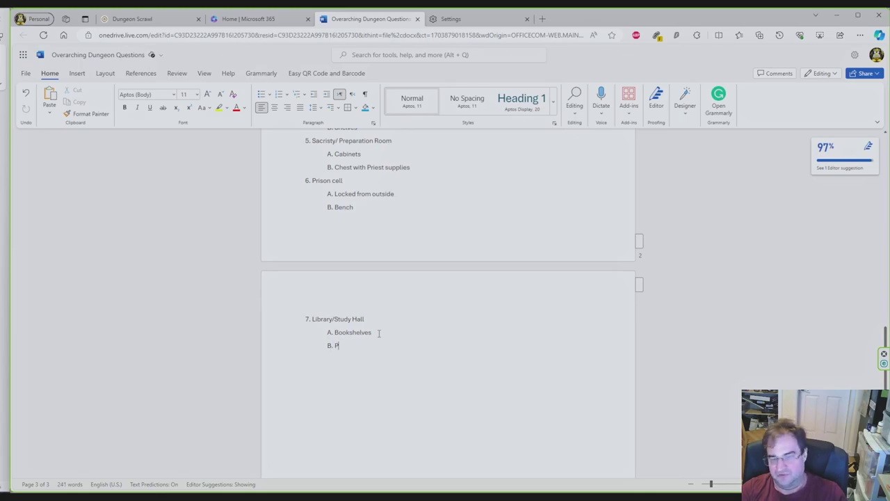
pyautogui.write('lot hook')
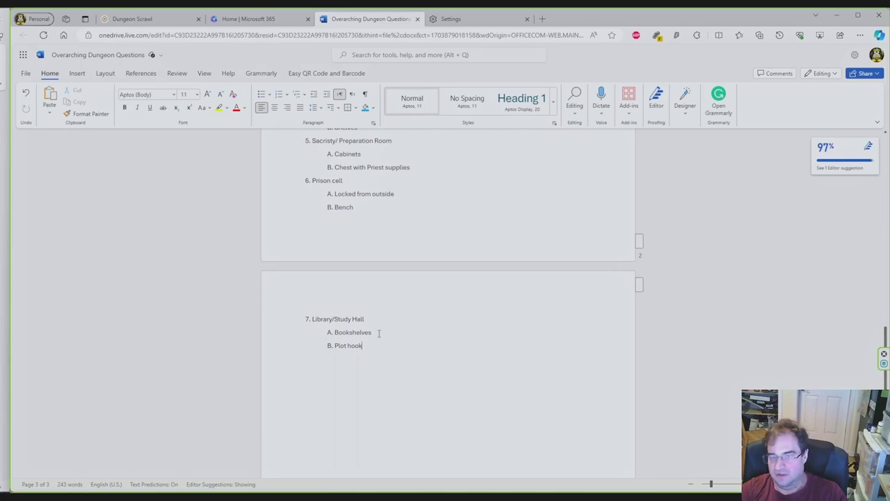
pyautogui.scroll(15, 379, 332)
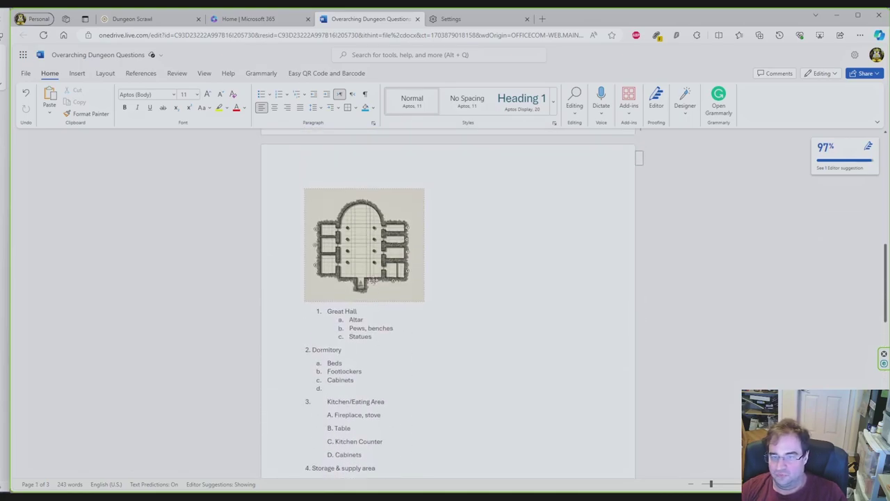
# Undo the extra blank line, then redo to get numbered item 8 below 'B. Plot hook'.
pyautogui.scroll(-15, 364, 305)
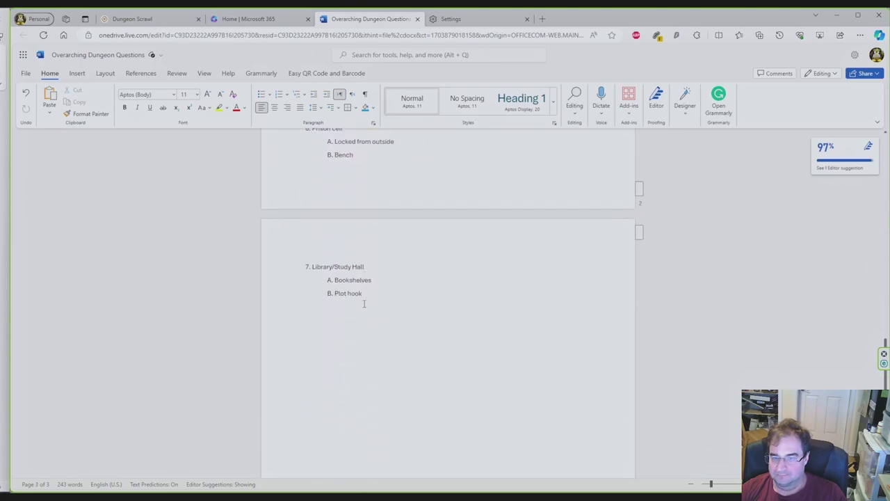
pyautogui.hotkey('ctrl', 'z')
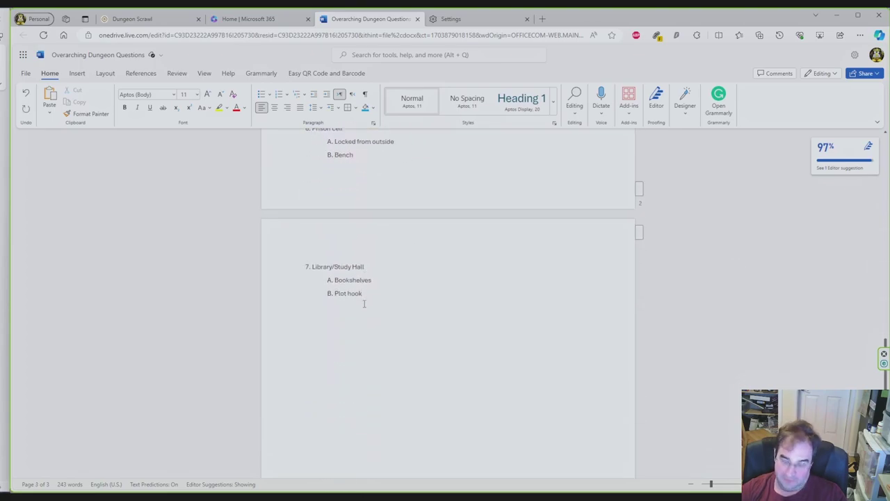
pyautogui.hotkey('ctrl', 'y')
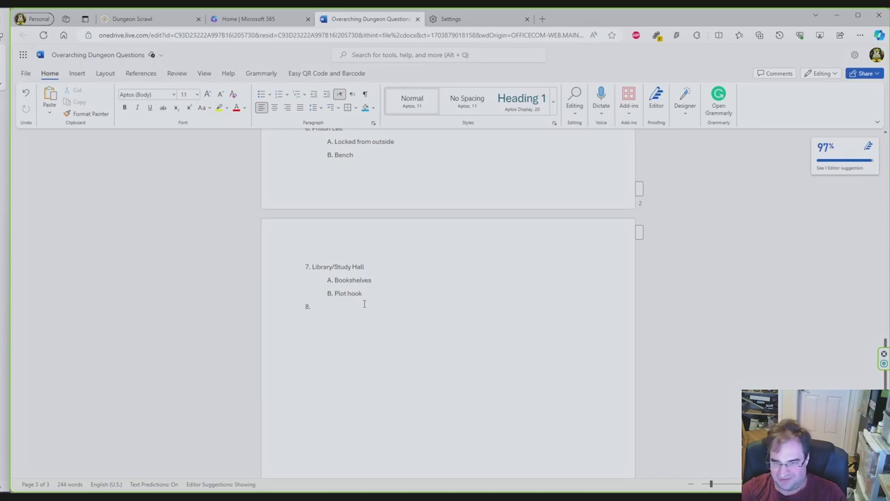
# Finish room 8 'High Priest Quarters' with sub-items King's size Bed, Chest and Cabinets.
pyautogui.write('High ')
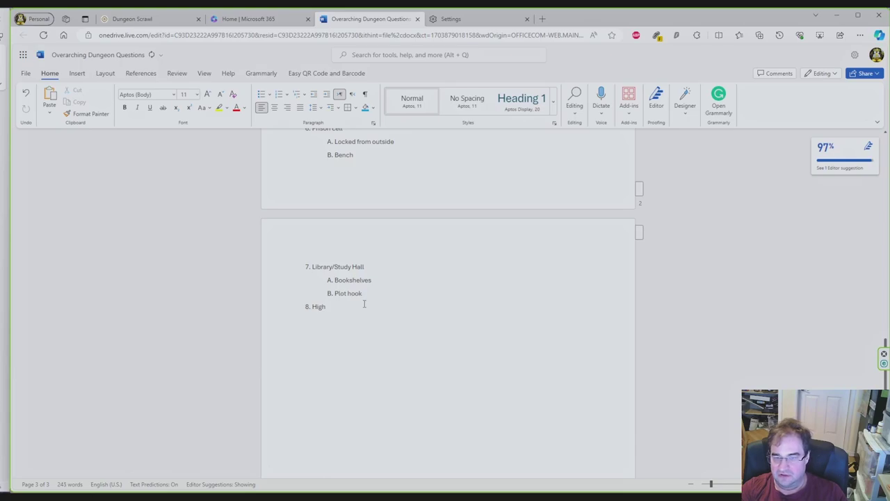
pyautogui.write('Priest Q')
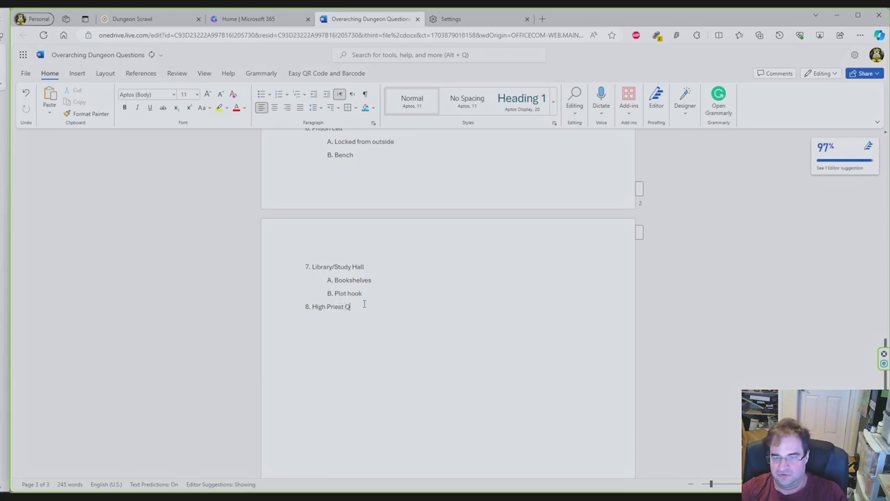
pyautogui.write('uarters')
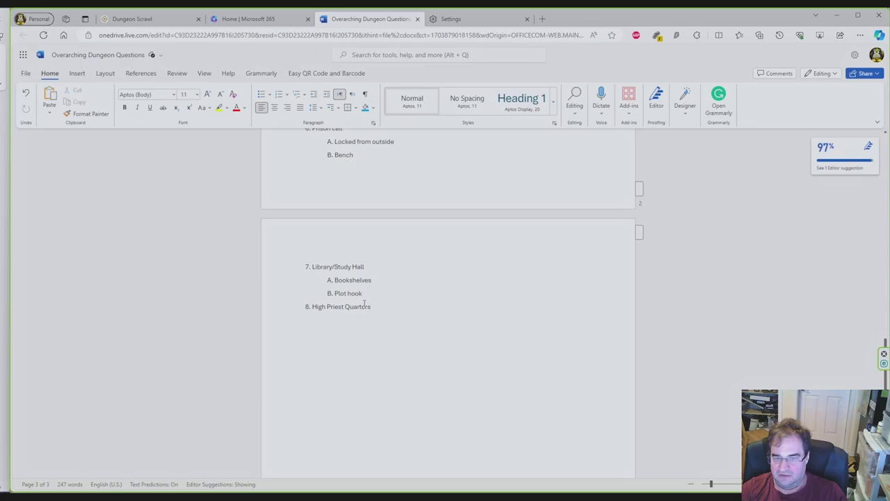
pyautogui.press('Return')
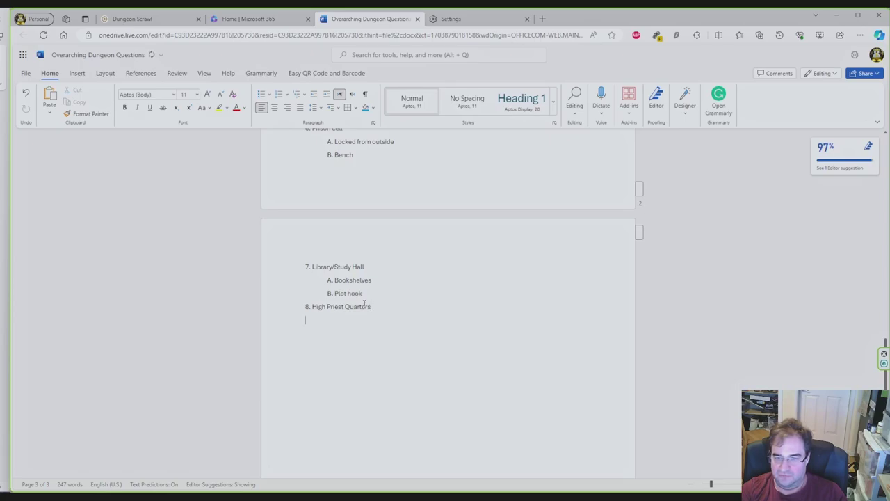
pyautogui.hotkey('ctrl', 'z')
pyautogui.write('A')
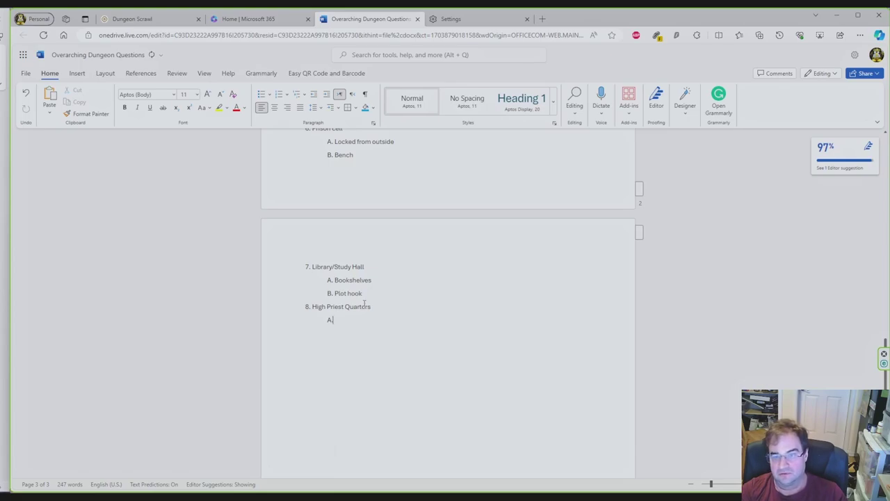
pyautogui.write(' King')
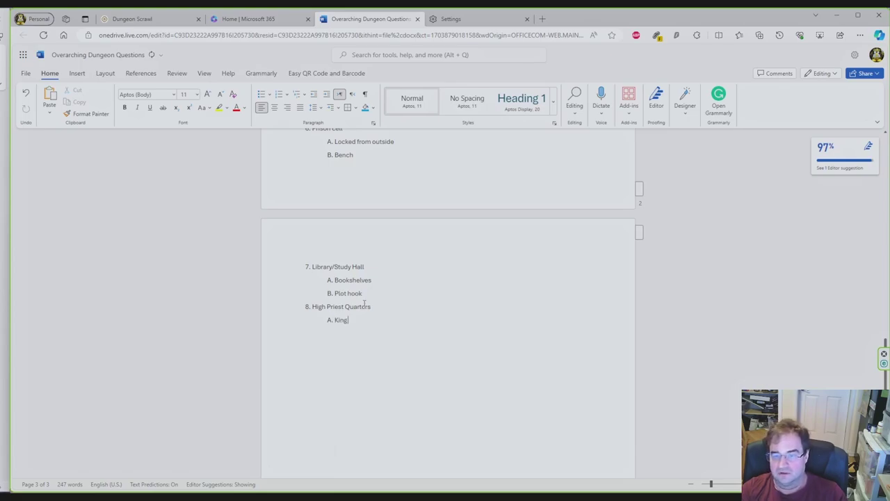
pyautogui.write("'s")
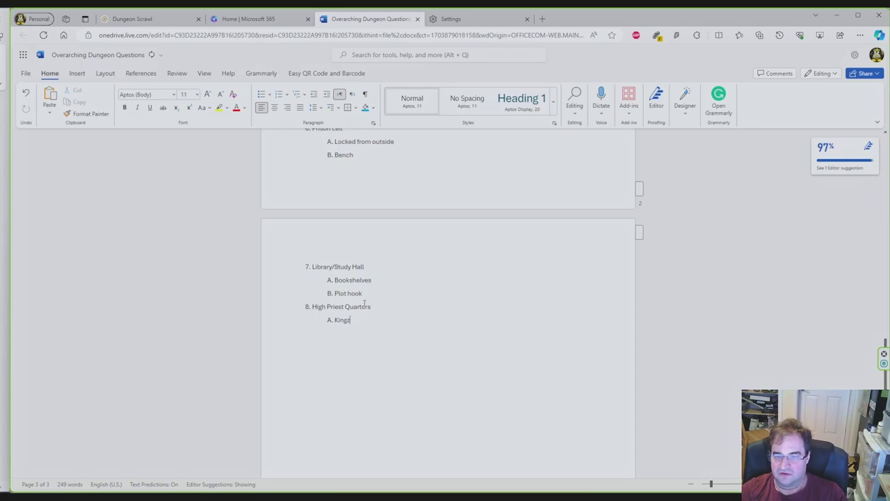
pyautogui.write('ize Bed')
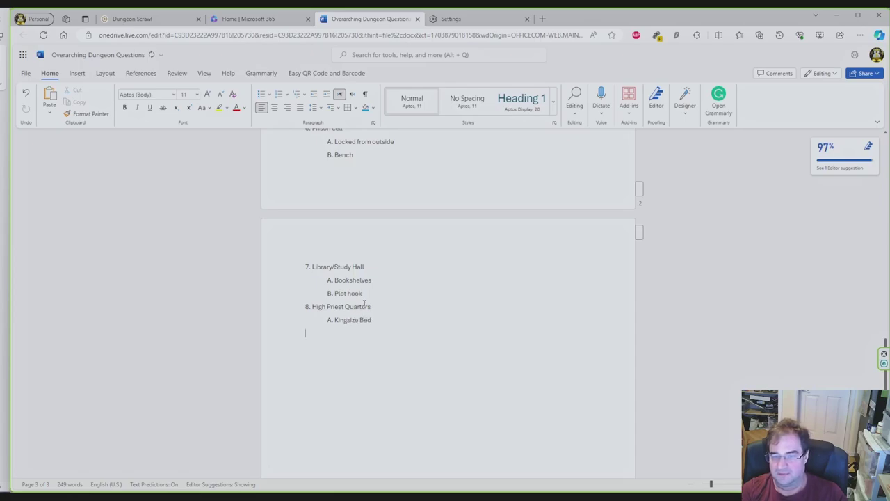
pyautogui.press('Tab')
pyautogui.write('B. Chest')
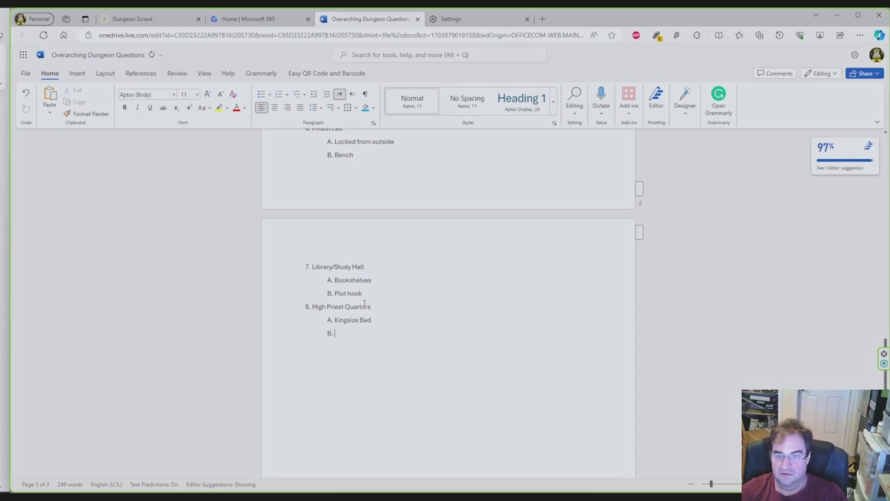
pyautogui.press('Return')
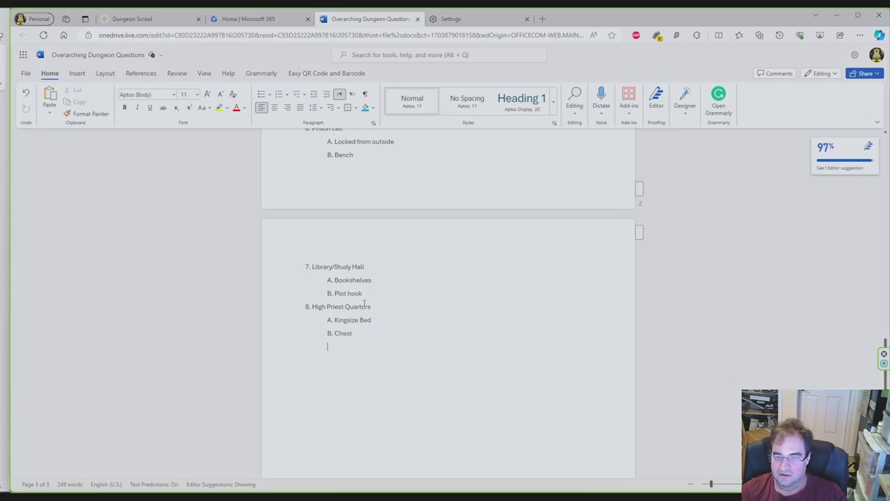
pyautogui.write('C. ')
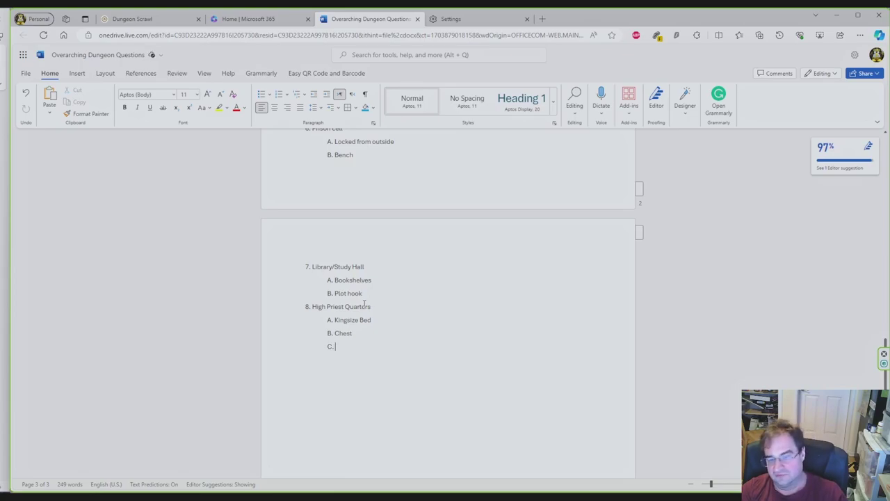
pyautogui.write('Cabinets')
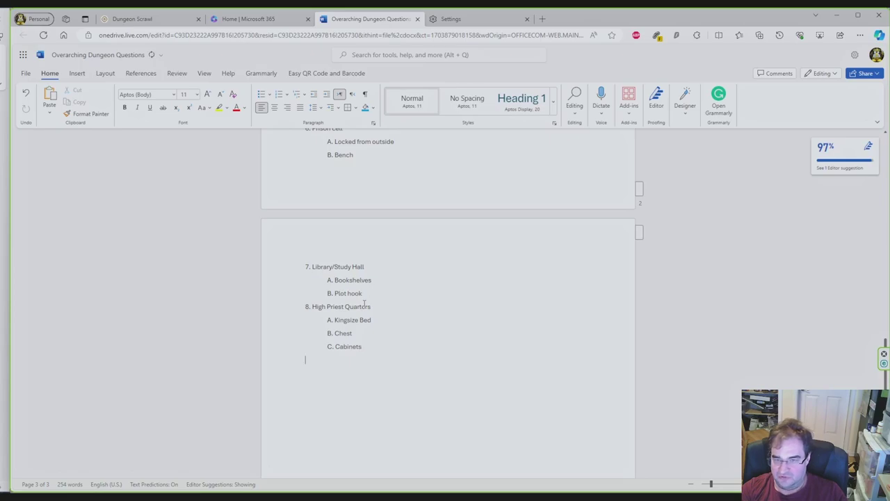
# Add '9. Hidden Room/Treasure Room' with lettered sub-items 'Has to be found' and 'Loot'.
pyautogui.write('9')
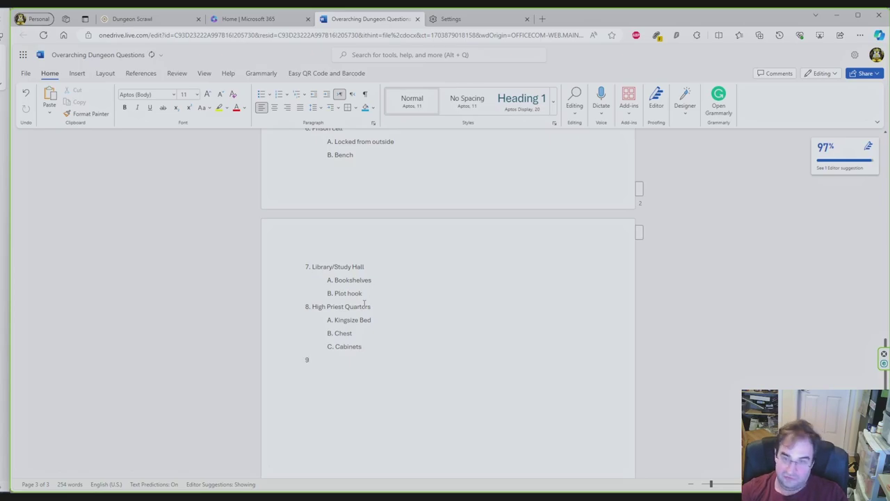
pyautogui.write('. Hidd')
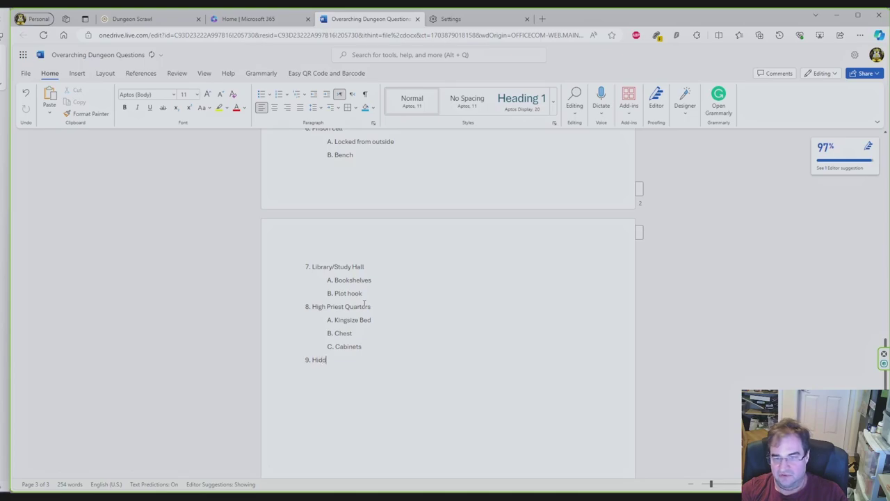
pyautogui.write('en Room')
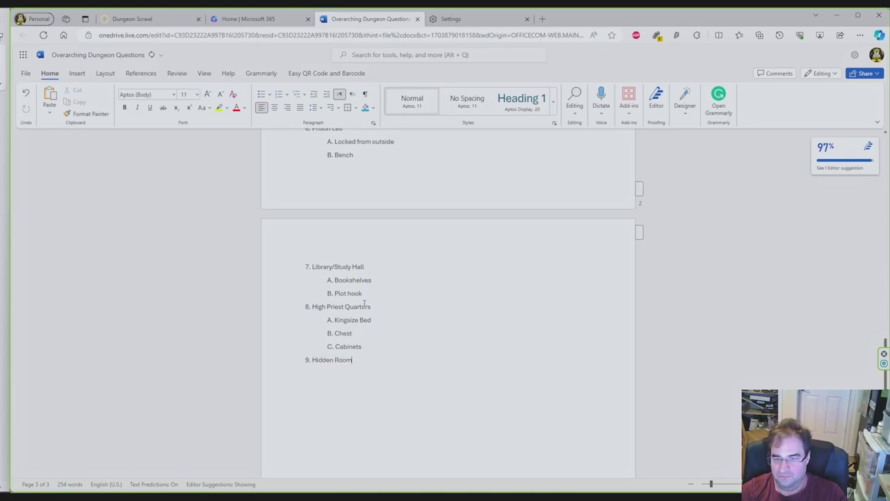
pyautogui.write('/')
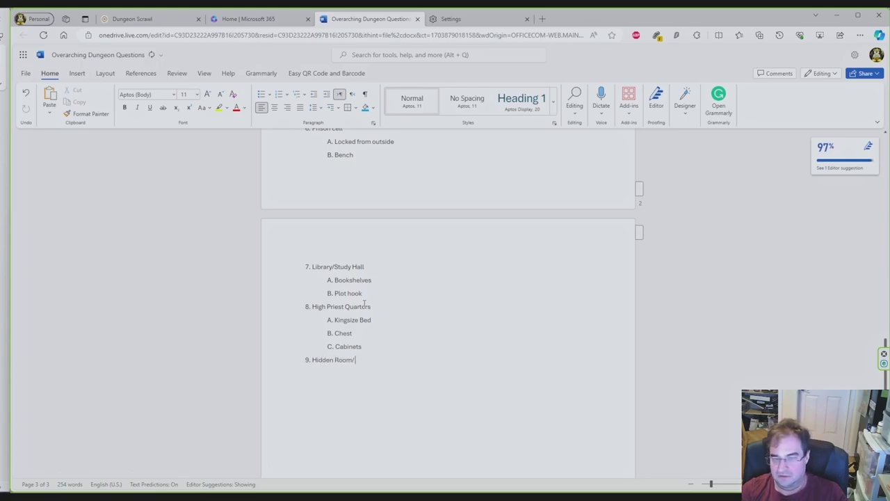
pyautogui.write('Treasure')
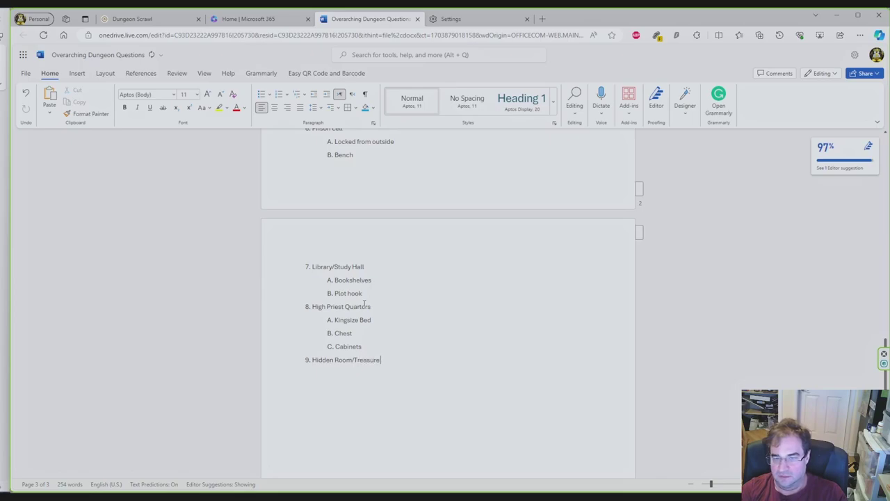
pyautogui.write(' Room')
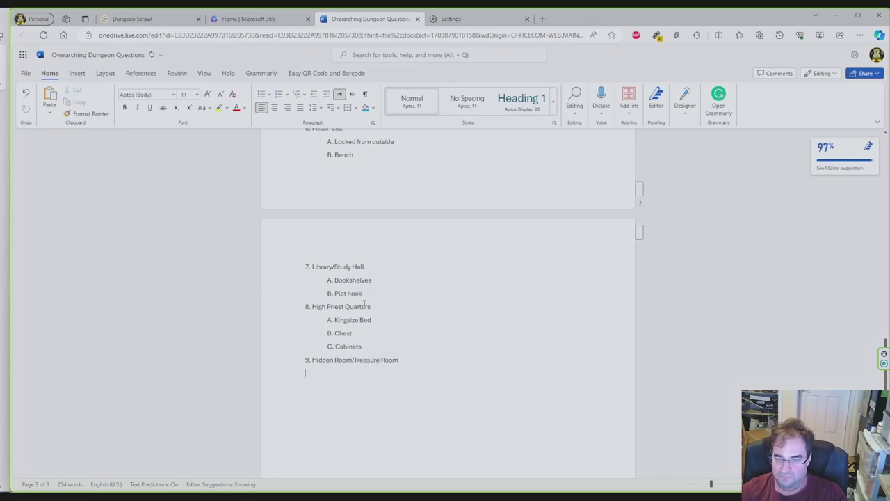
pyautogui.press('Return')
pyautogui.press('Tab')
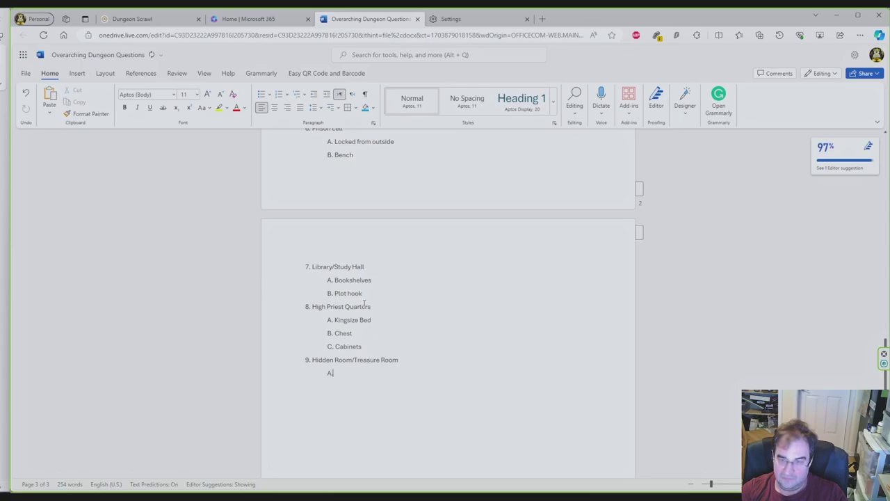
pyautogui.write('Has')
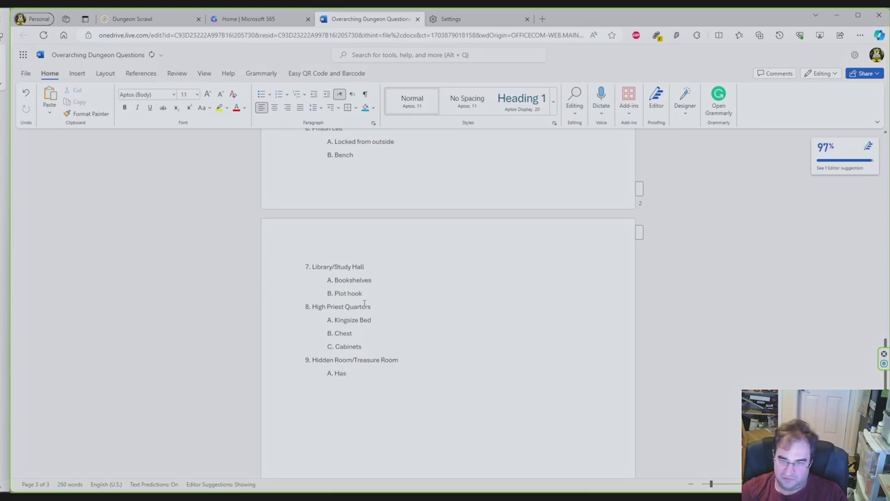
pyautogui.write(' to be found')
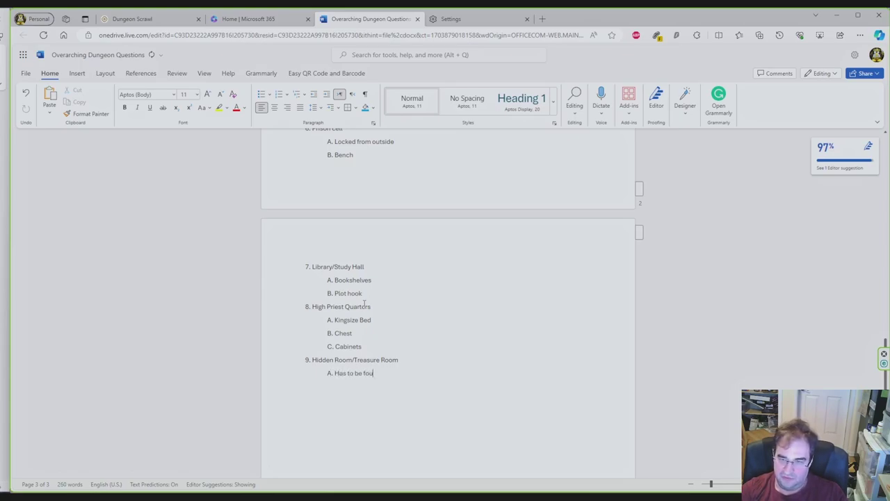
pyautogui.press('Return')
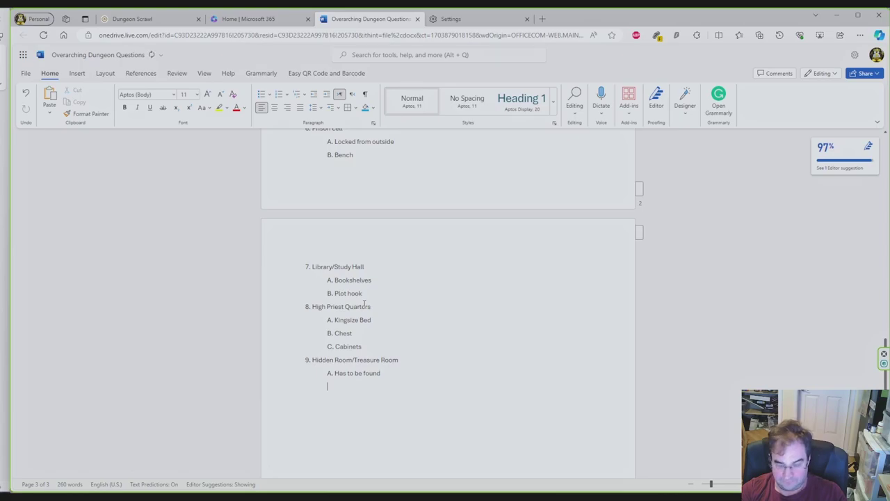
pyautogui.write('Loot')
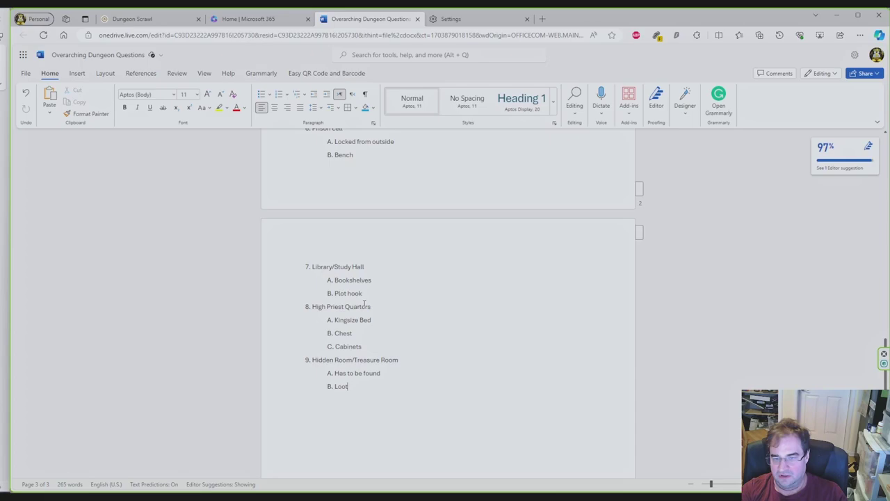
pyautogui.scroll(15, 478, 420)
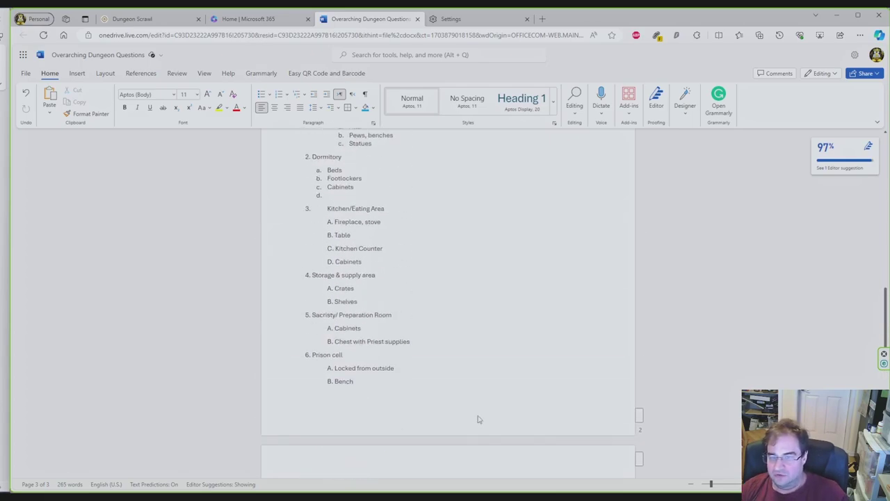
pyautogui.scroll(-1, 435, 393)
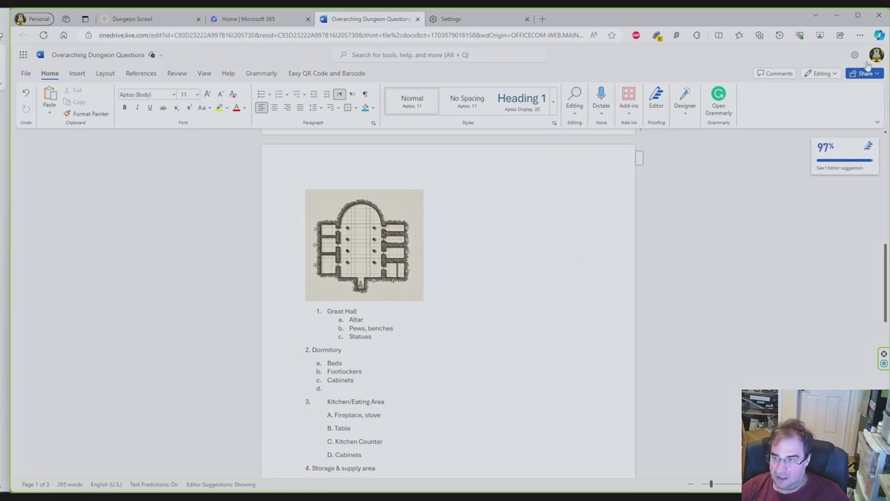
# Open Copilot beside the document and type a prompt asking for rooms in a Dragons fantasy game.
pyautogui.click(880, 35)
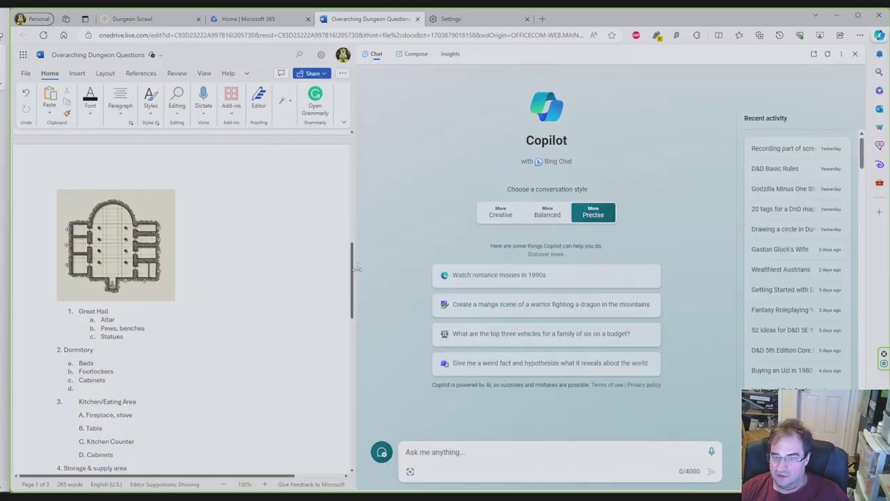
pyautogui.moveTo(356, 270); pyautogui.dragTo(582, 295)
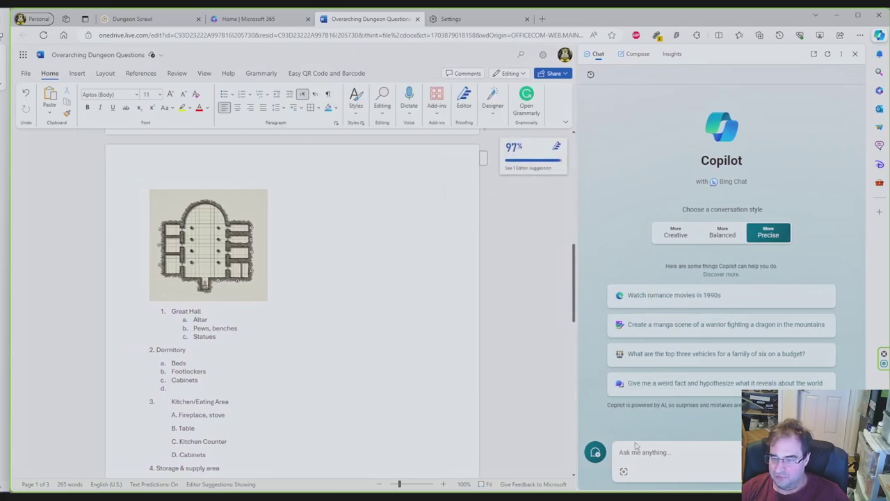
pyautogui.click(667, 452)
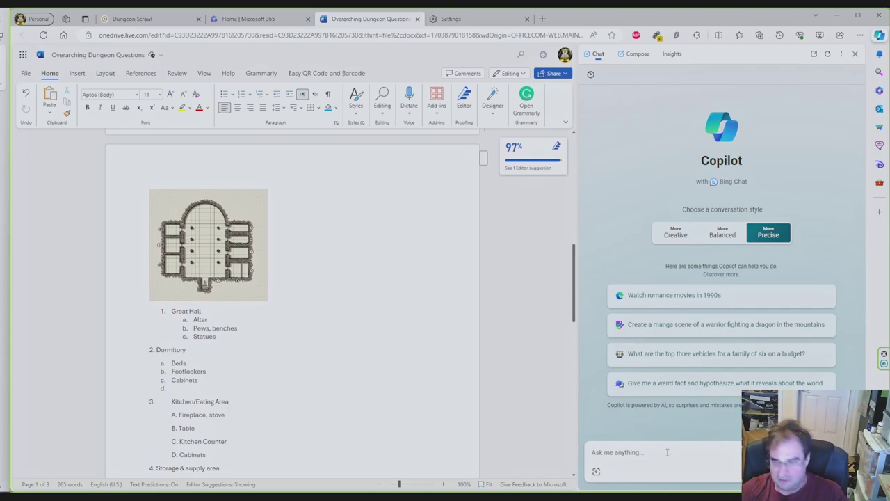
pyautogui.write('Give me a')
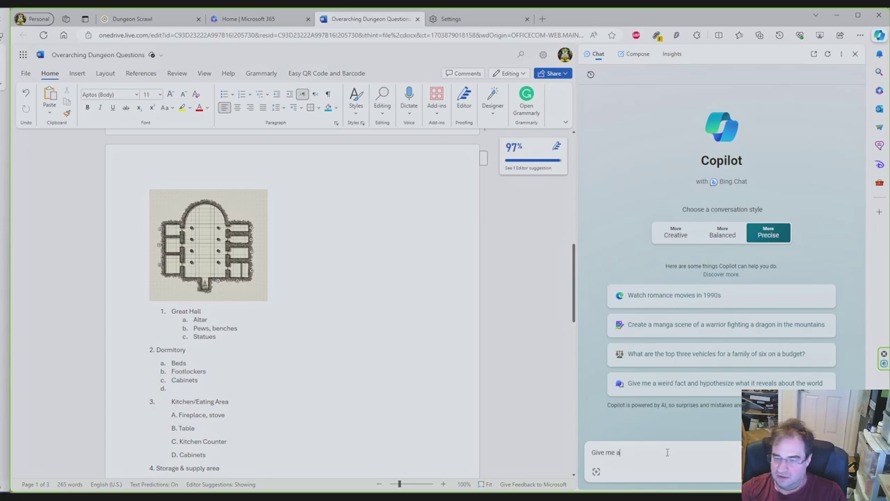
pyautogui.write(' list')
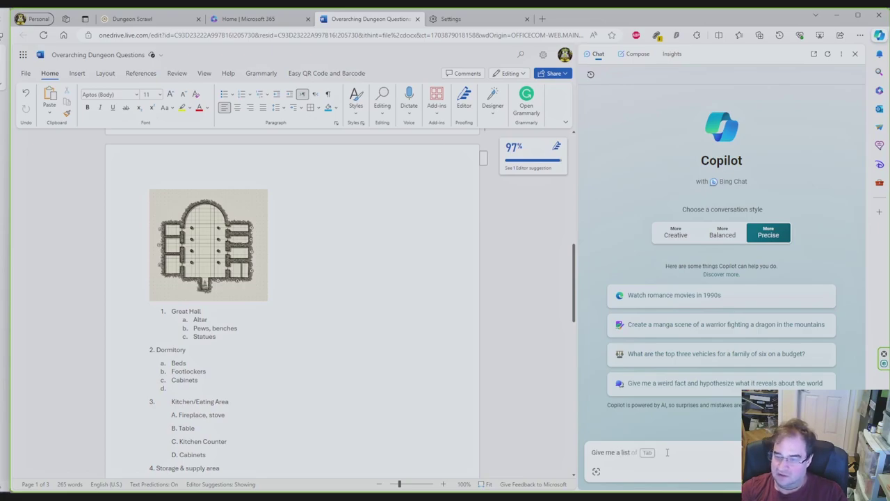
pyautogui.write(' of ')
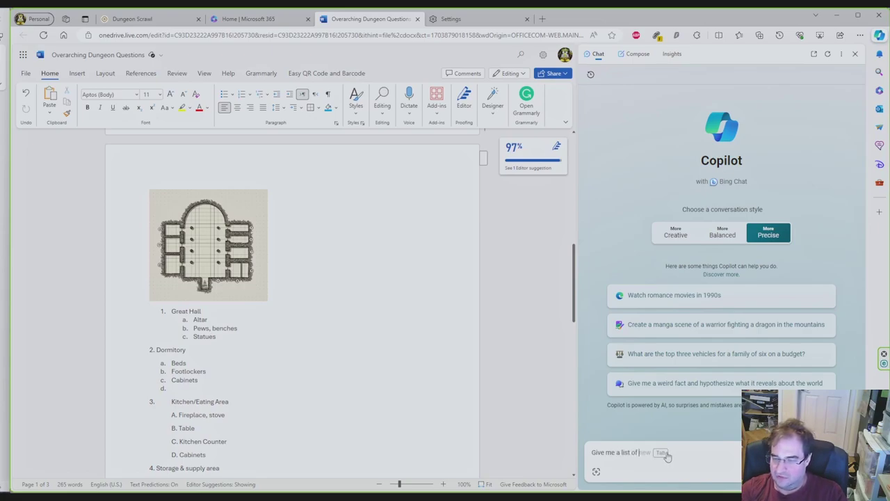
pyautogui.write('the rooms')
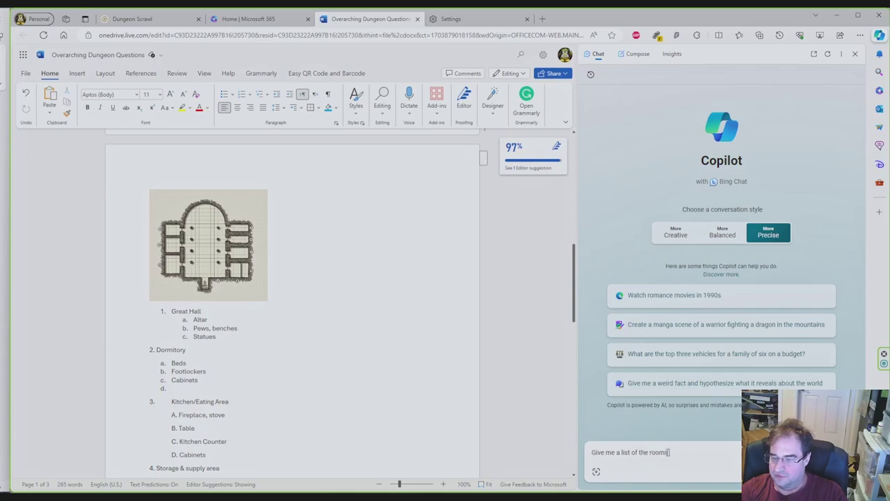
pyautogui.write(' that would be')
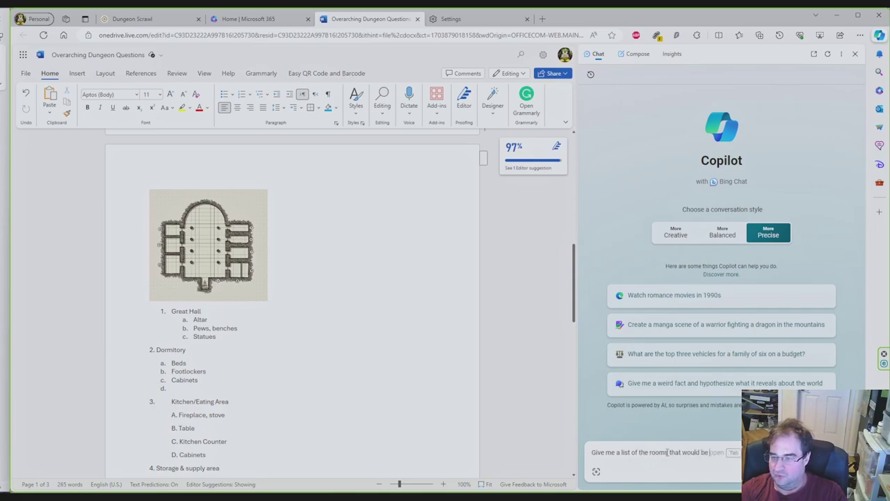
pyautogui.write(' found in an')
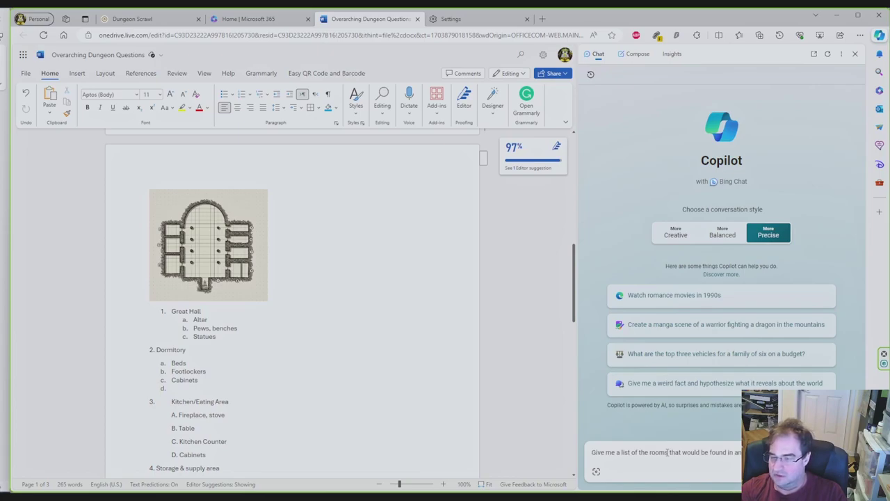
pyautogui.write('Dragons fantasy ')
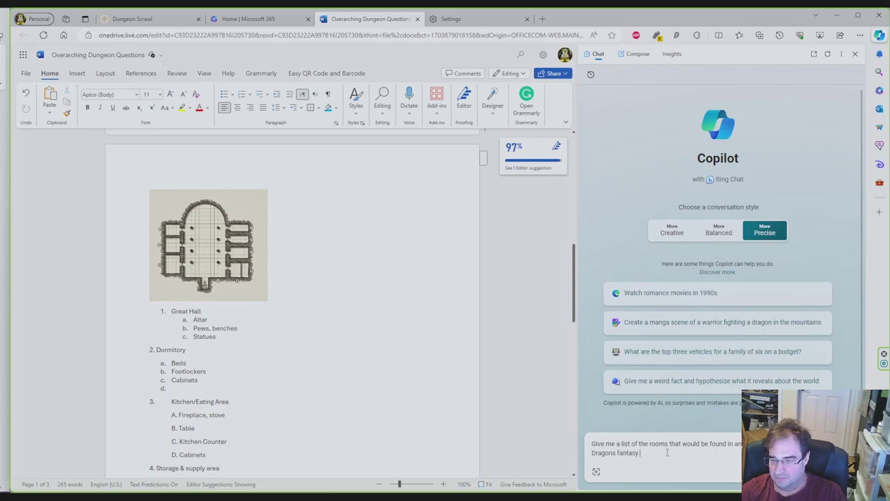
pyautogui.write('game.')
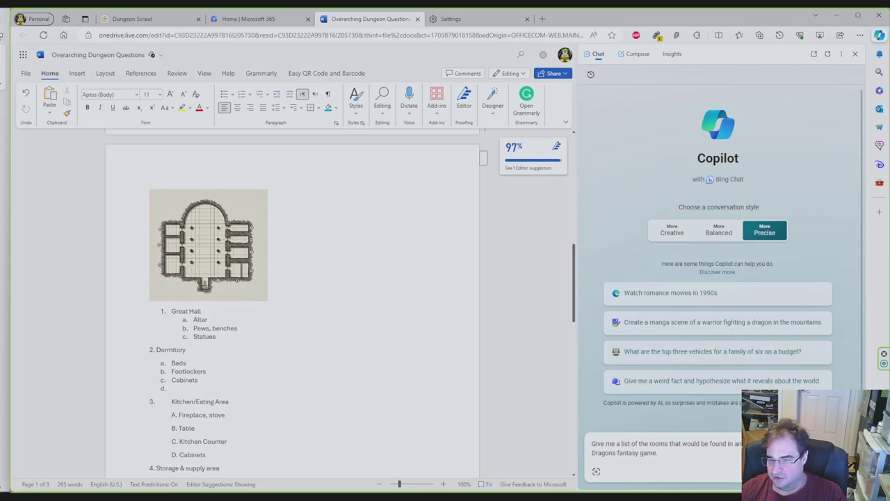
# Send the room-list prompt and scroll through Copilot's twelve-room evil-temple reply.
pyautogui.press('Return')
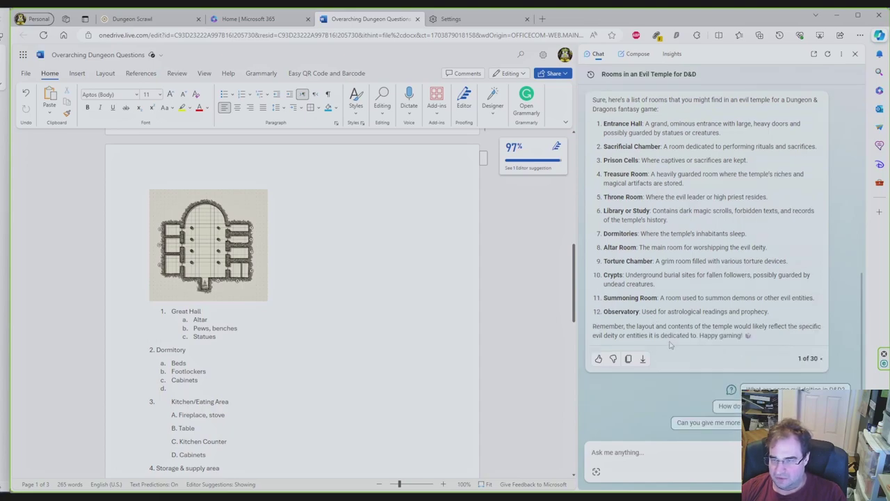
pyautogui.scroll(1, 670, 344)
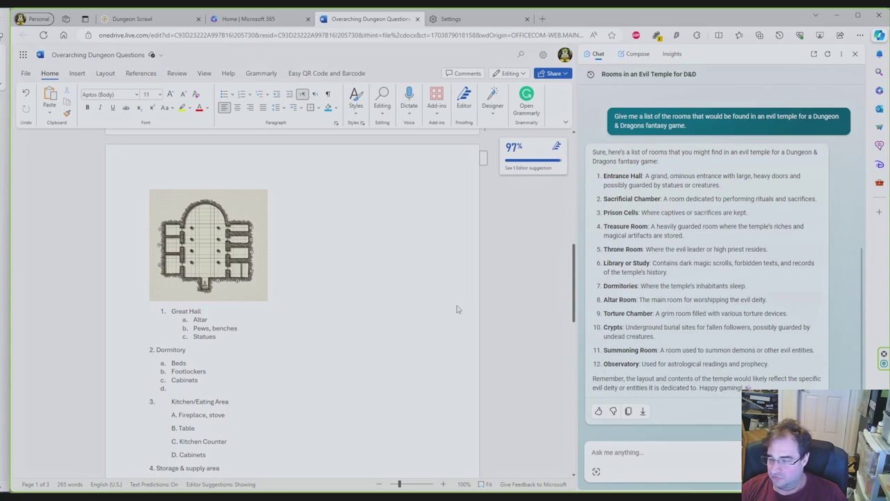
# Bring up the Dungeon Scrawl temple map with the Copilot room-list chat beside it.
pyautogui.hotkey('ctrl', '1')
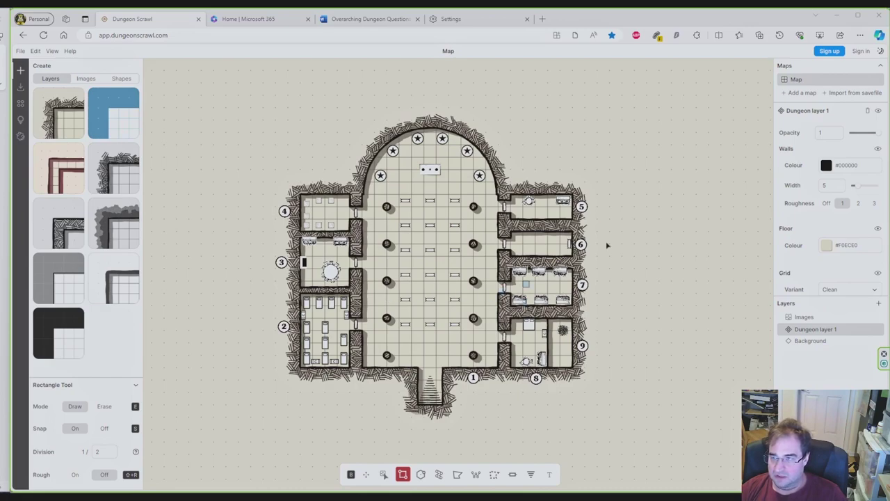
pyautogui.click(880, 35)
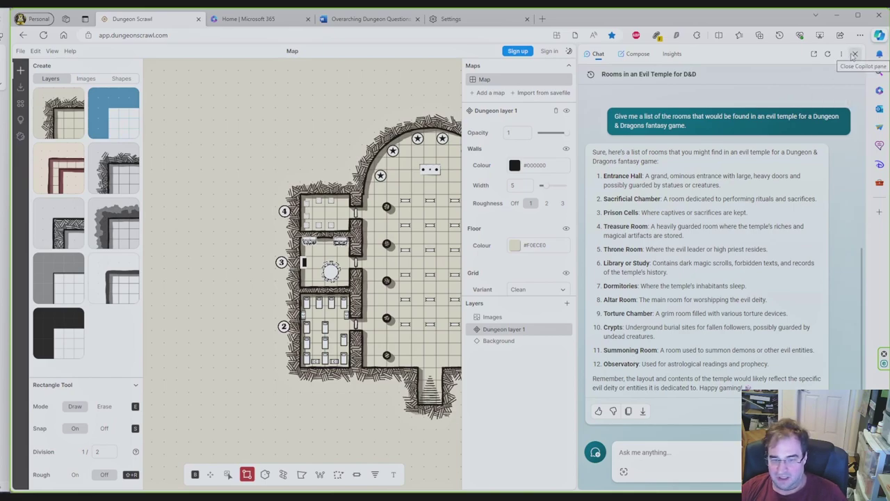
# Close the Copilot pane so the full temple map with rooms 1–9 shows.
pyautogui.click(855, 54)
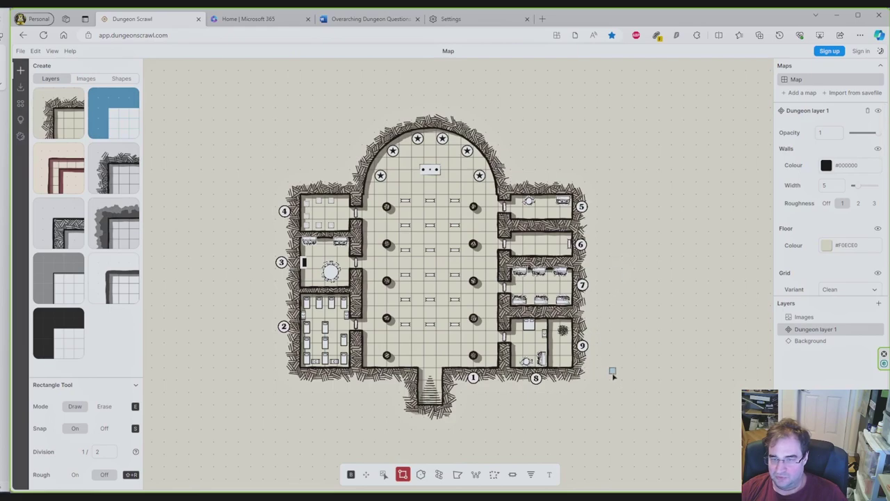